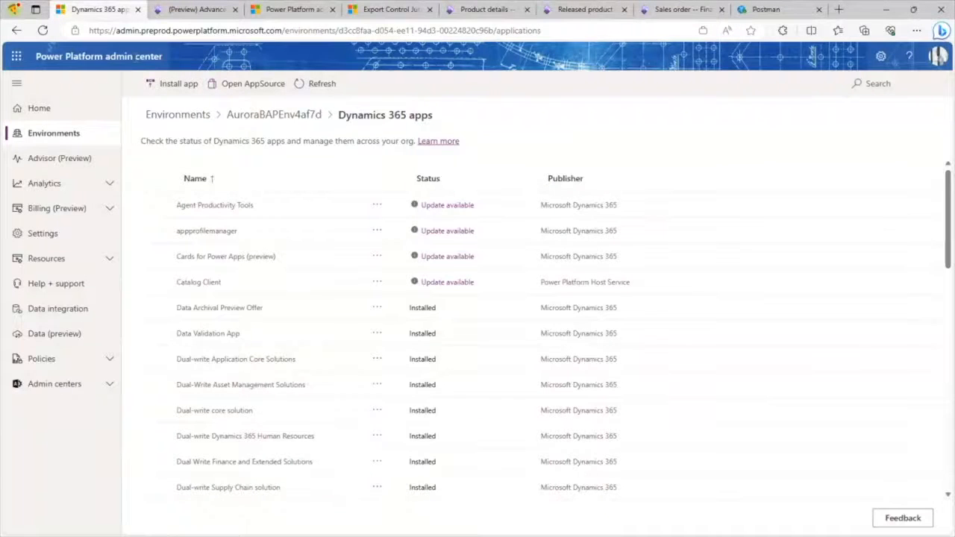
# Step: Open the AuroraBAPEnv4af7d environment's overview and go to its list of Dynamics 365 apps
pyautogui.click(259, 115)
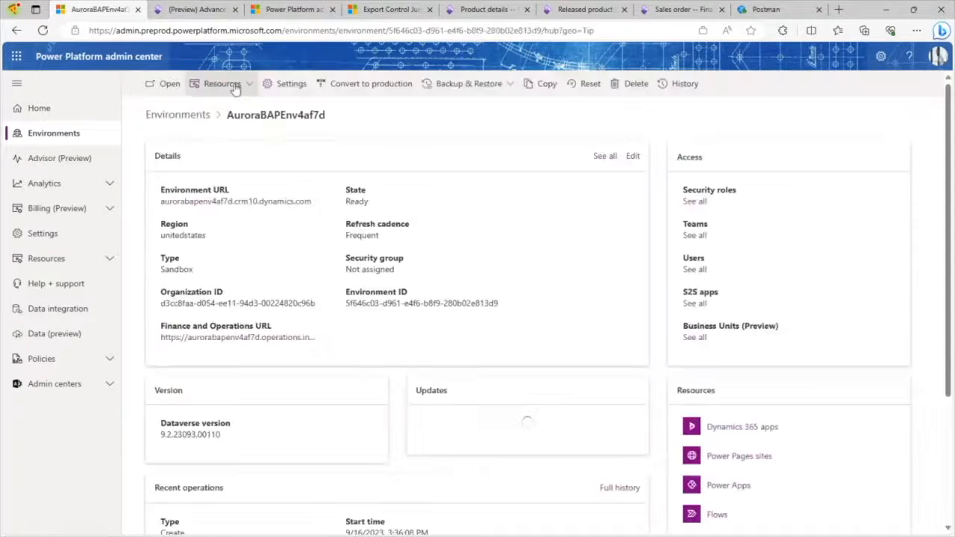
pyautogui.click(234, 87)
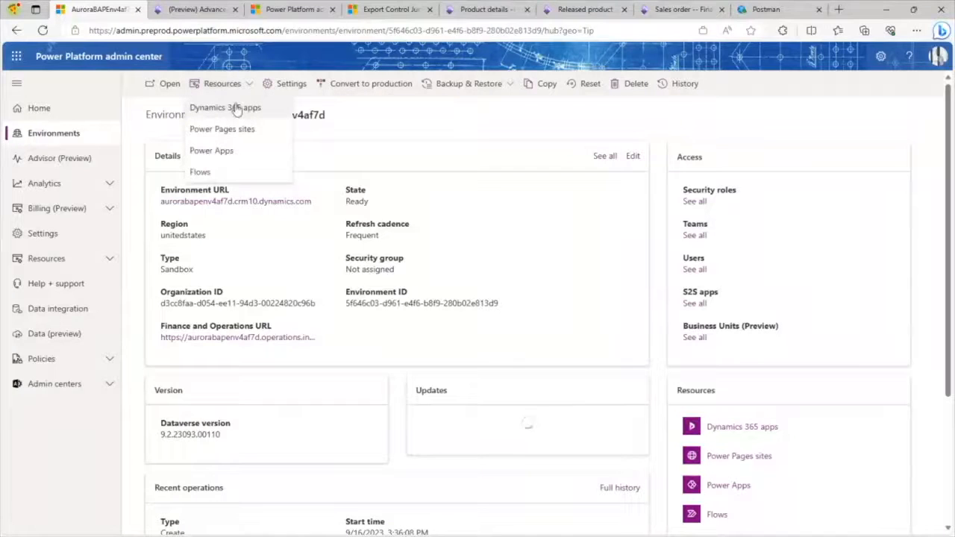
pyautogui.click(235, 110)
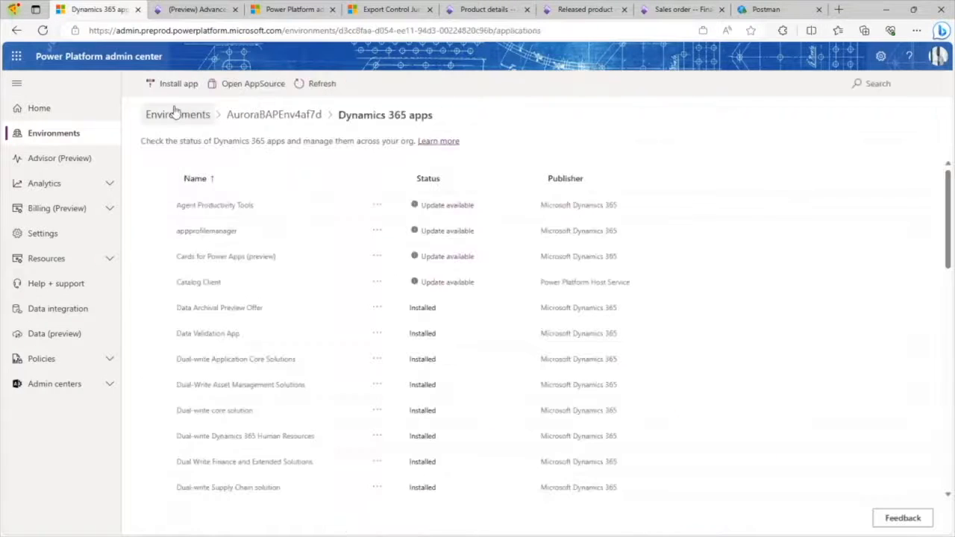
# Step: Prepare the installation of the Dynamics 365 Export Control app, agree to the terms of service, and cancel the installation
pyautogui.click(171, 85)
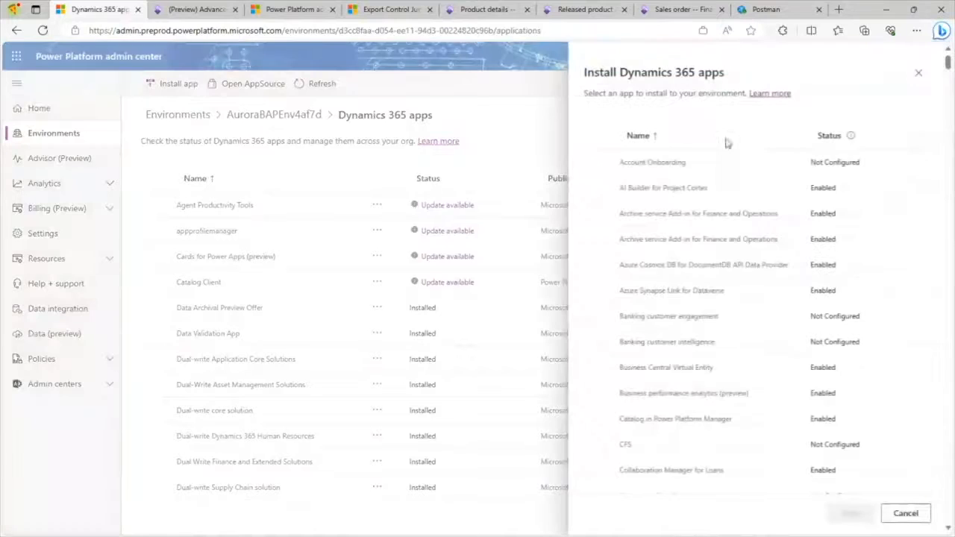
pyautogui.moveTo(947, 64); pyautogui.dragTo(945, 185)
pyautogui.click(720, 230)
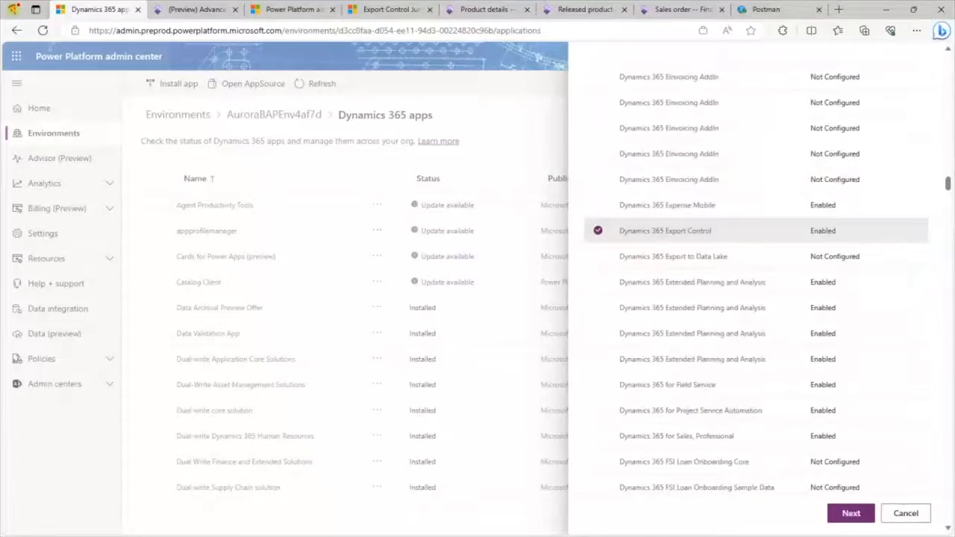
pyautogui.click(851, 514)
pyautogui.click(648, 270)
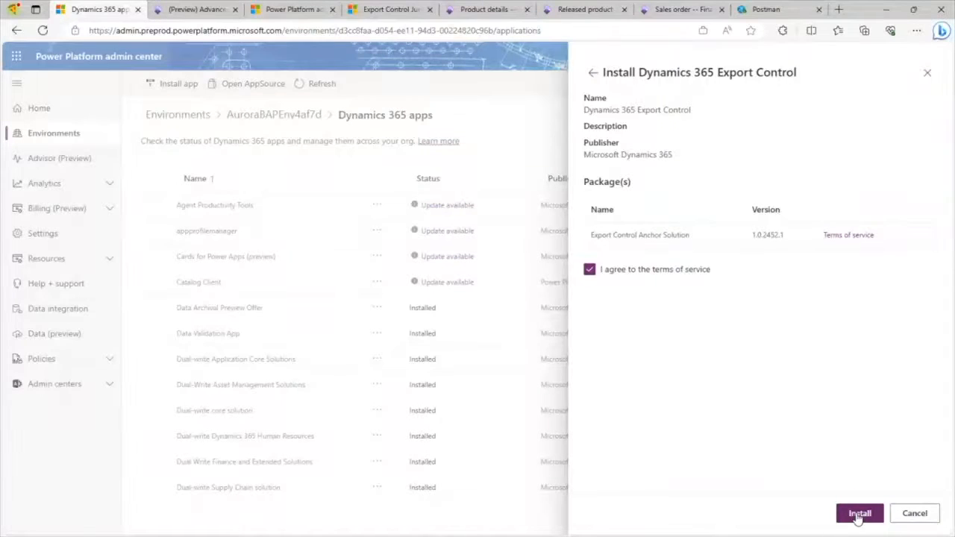
pyautogui.click(906, 515)
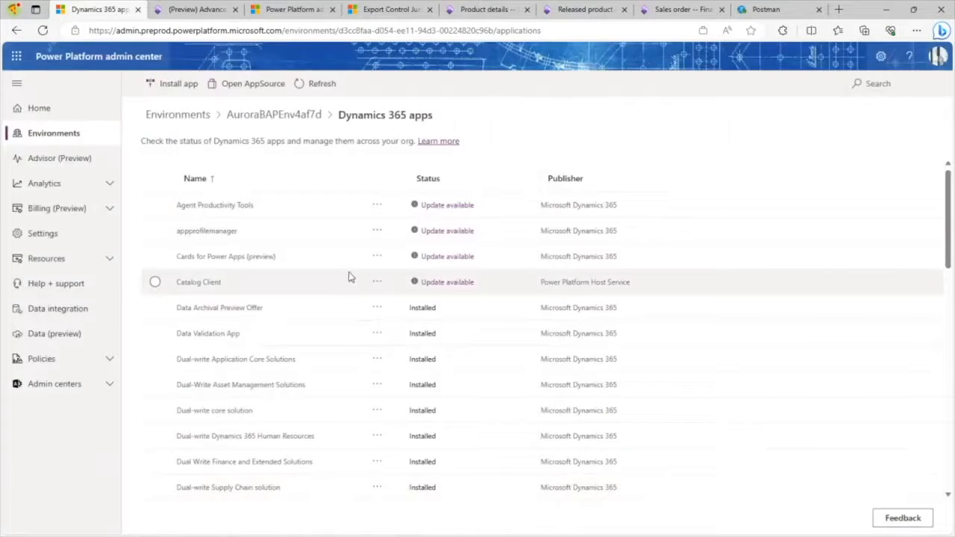
# Step: Assign the Export Control Application security role to the already selected application user in the environment's application users list and save
pyautogui.click(205, 15)
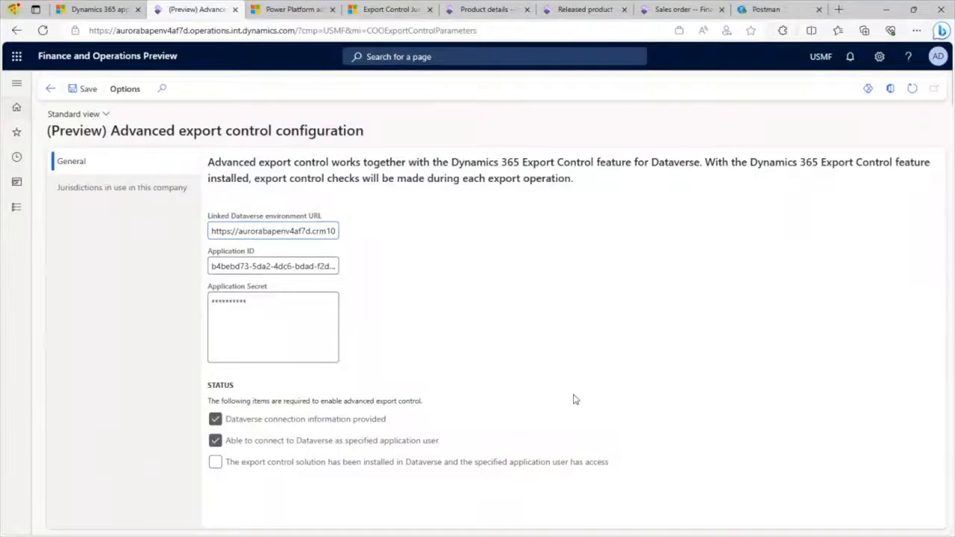
pyautogui.click(286, 11)
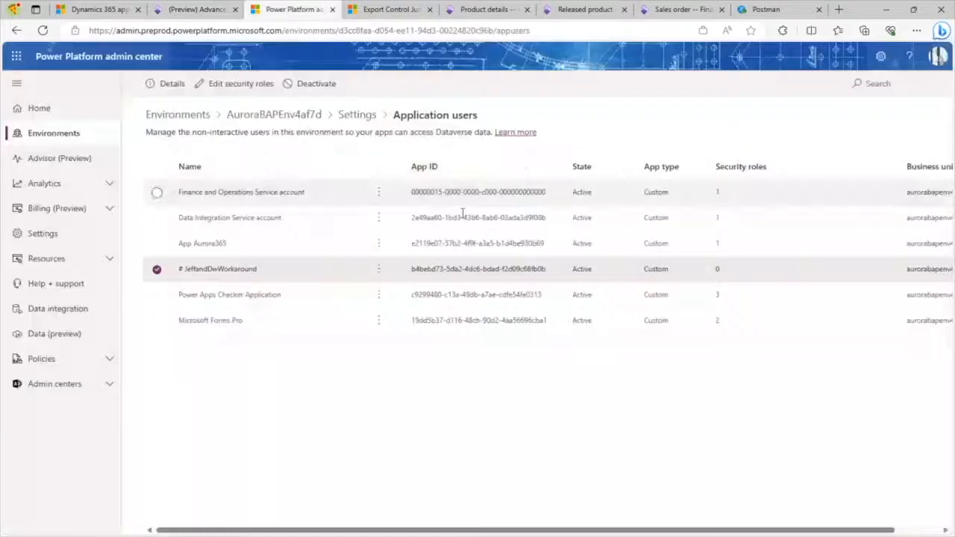
pyautogui.click(242, 86)
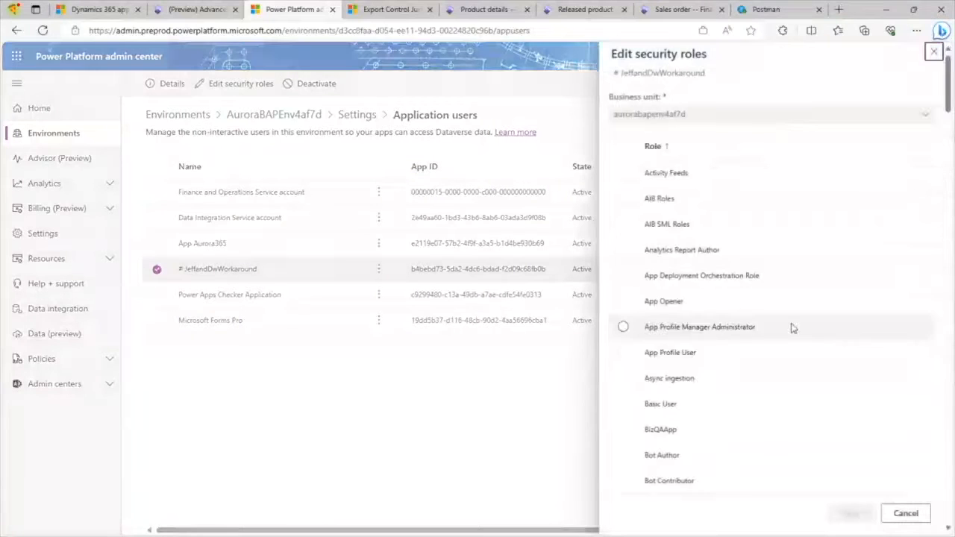
pyautogui.scroll(-10, 804, 331)
pyautogui.scroll(-5, 804, 300)
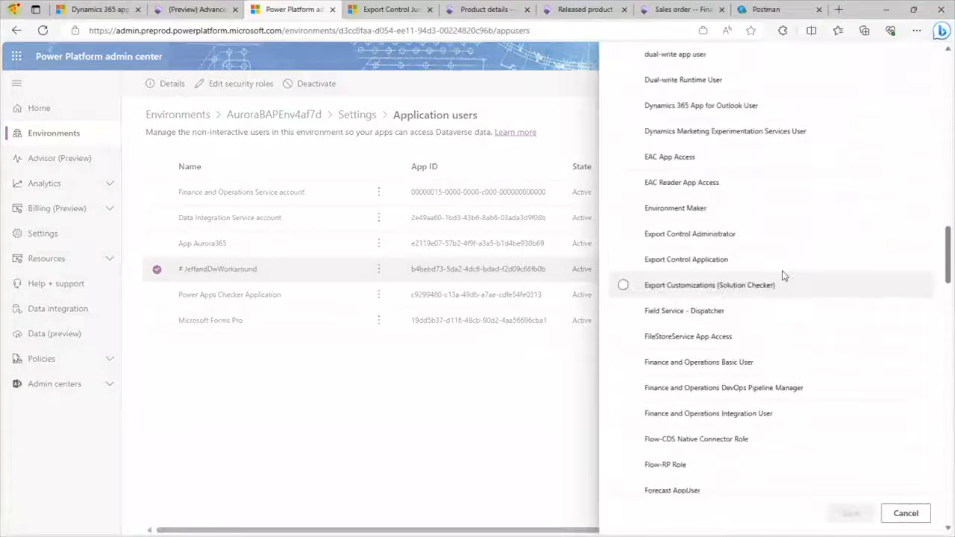
pyautogui.click(622, 260)
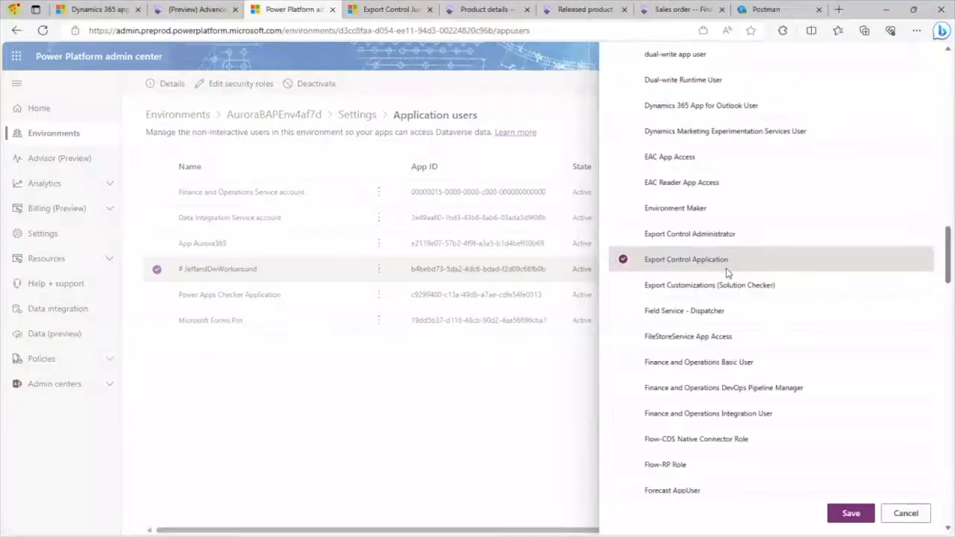
pyautogui.click(848, 513)
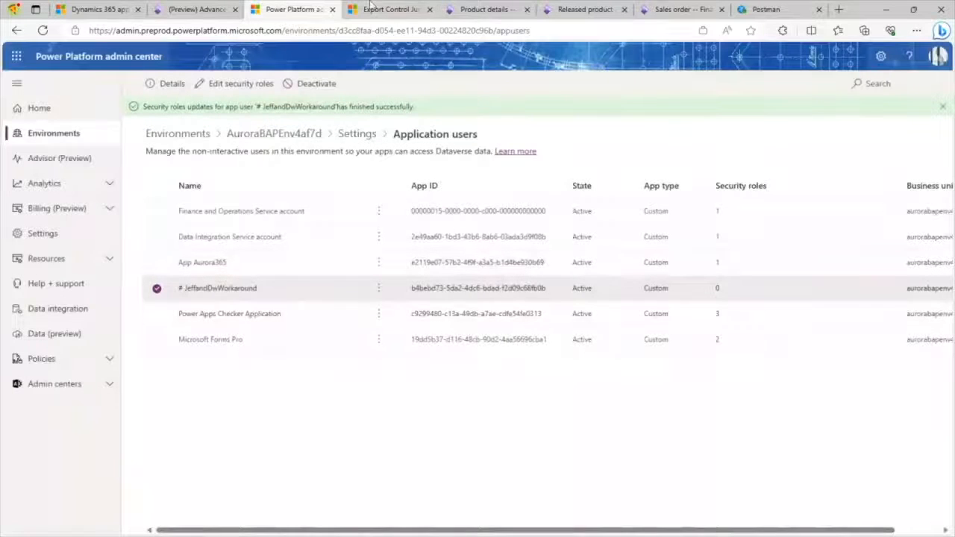
# Step: Switch to Finance and Operations, refresh the Advanced export control configuration and check the status of its required items
pyautogui.click(195, 10)
pyautogui.click(912, 88)
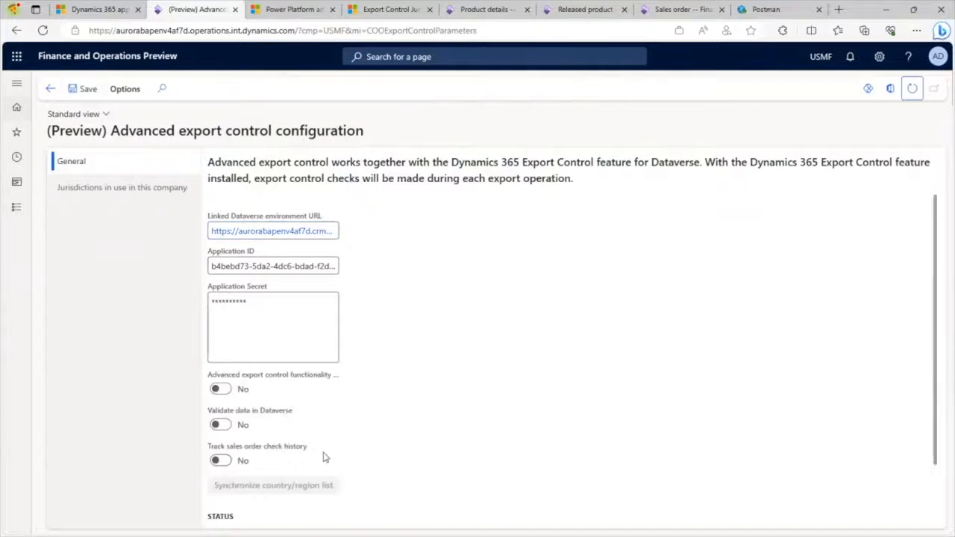
pyautogui.scroll(-2, 418, 429)
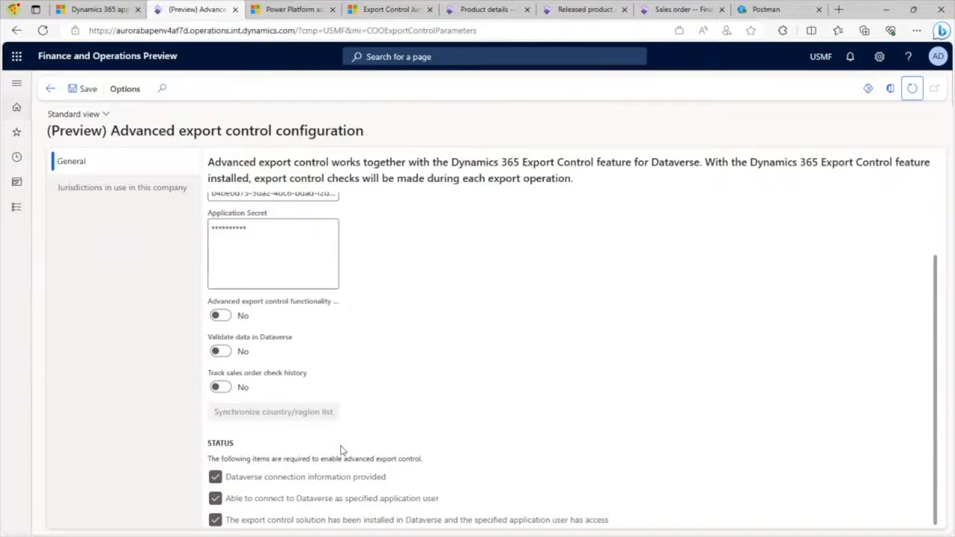
pyautogui.scroll(2, 332, 446)
# Step: Enable advanced export control functionality, data validation in Dataverse and sales order check history tracking, and save the configuration
pyautogui.click(221, 389)
pyautogui.click(221, 424)
pyautogui.click(221, 461)
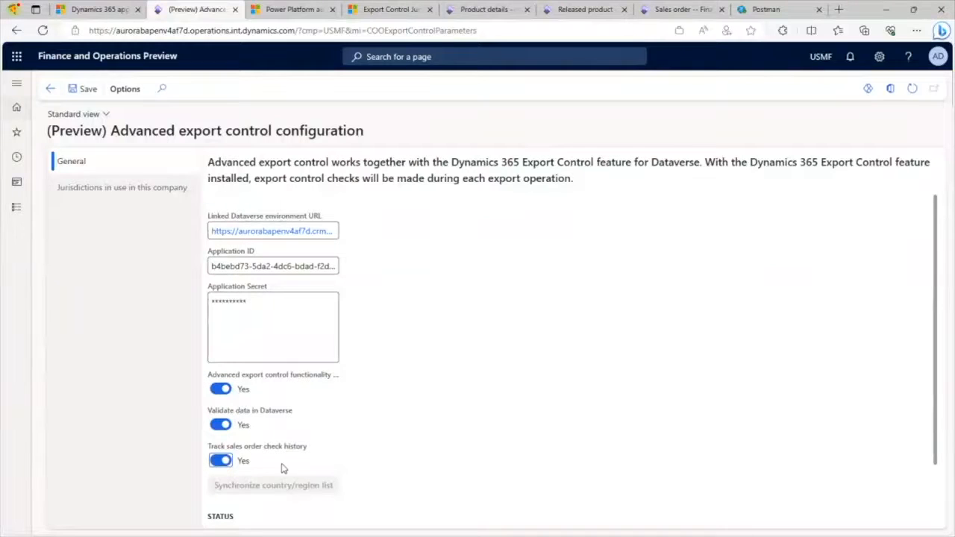
pyautogui.click(88, 89)
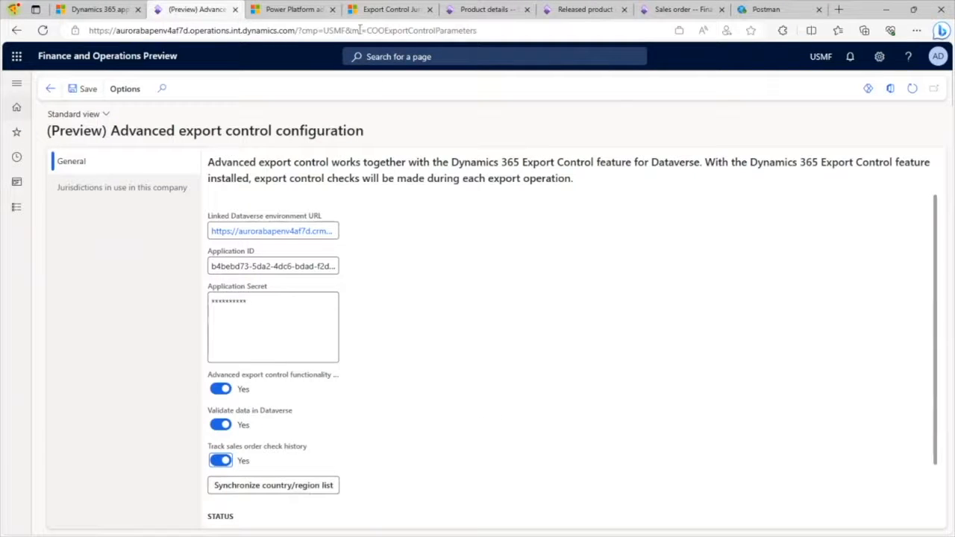
# Step: Switch to the Export Control app, open the NO jurisdiction and review its codes, categories, restrictions and exceptions
pyautogui.click(380, 10)
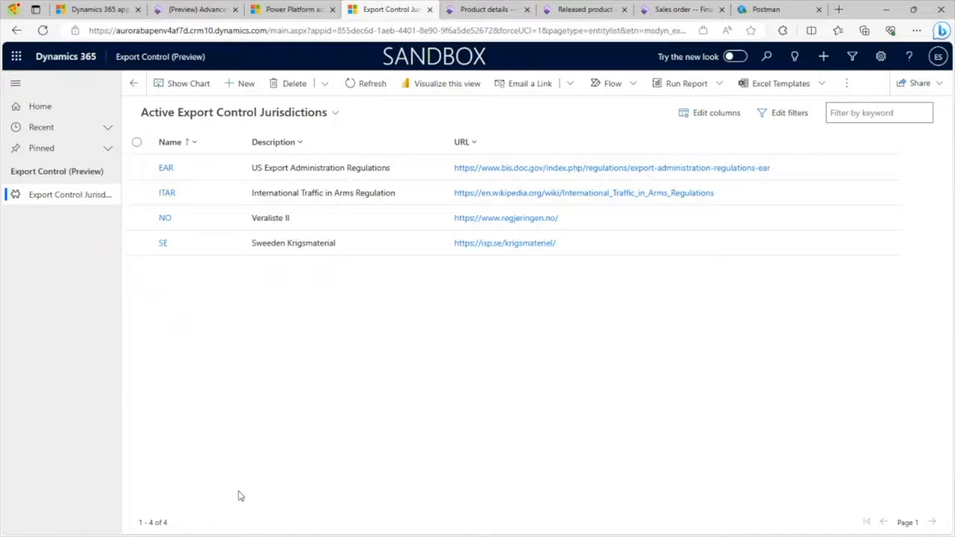
pyautogui.click(165, 220)
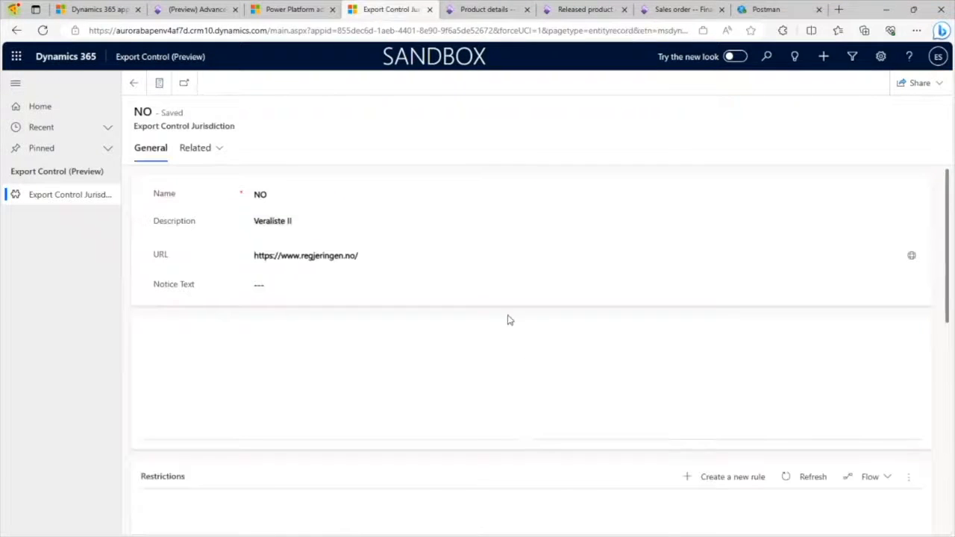
pyautogui.scroll(-1, 524, 345)
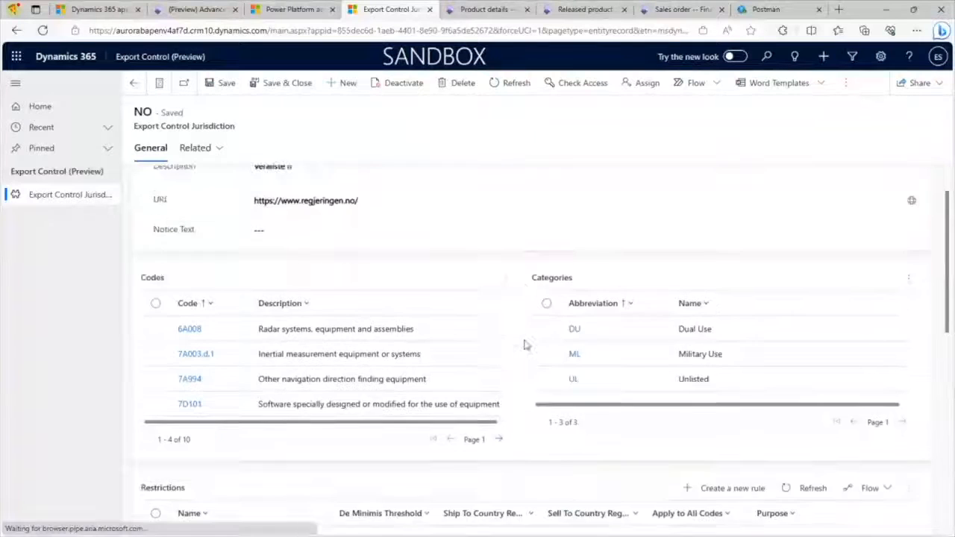
pyautogui.scroll(-1, 524, 344)
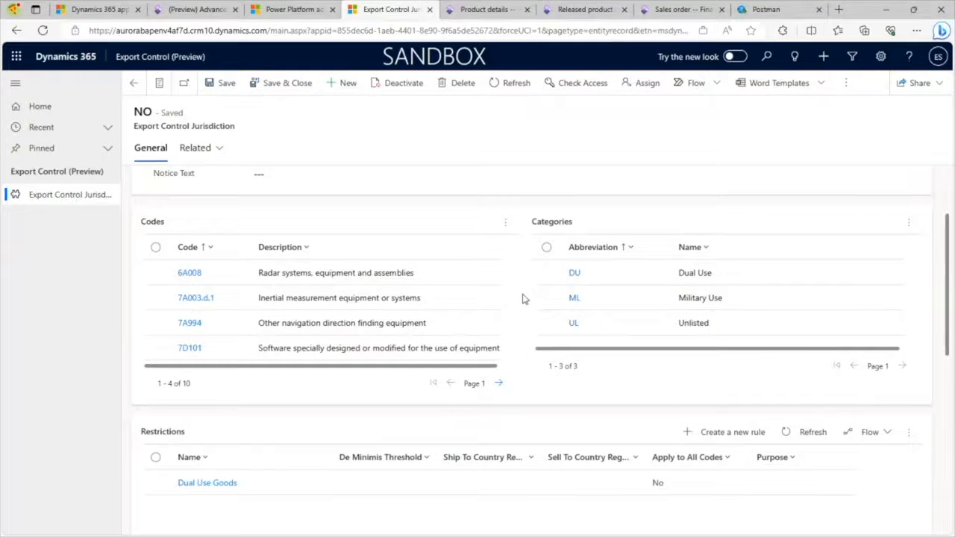
pyautogui.scroll(-3, 522, 299)
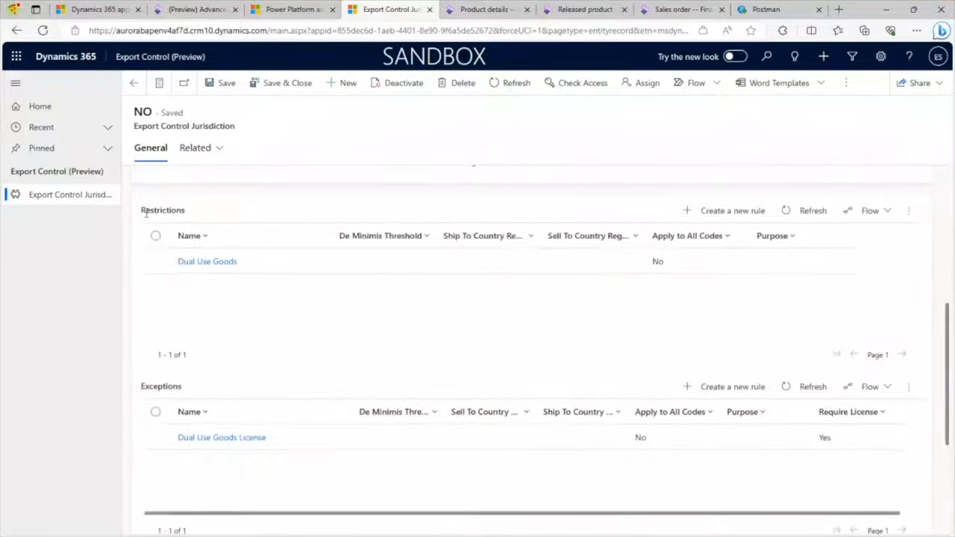
# Step: Open the Dual Use Goods restriction, examine its user message, rule definition and categories, and return to the NO jurisdiction
pyautogui.click(234, 263)
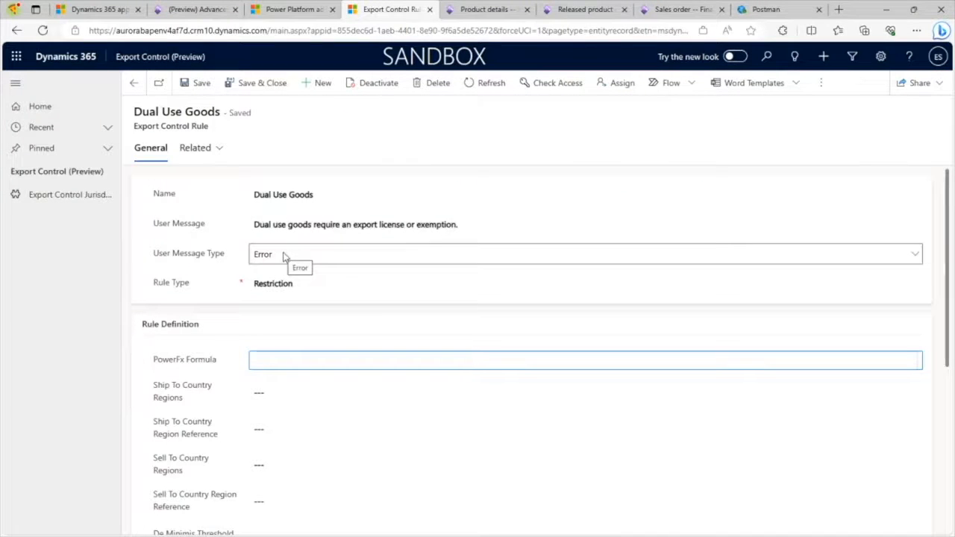
pyautogui.scroll(-4, 565, 388)
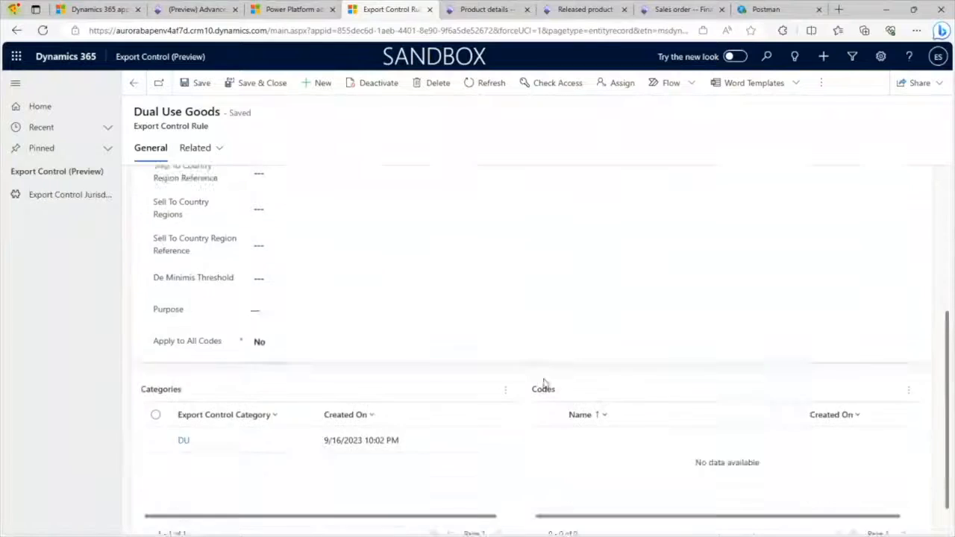
pyautogui.scroll(1, 543, 383)
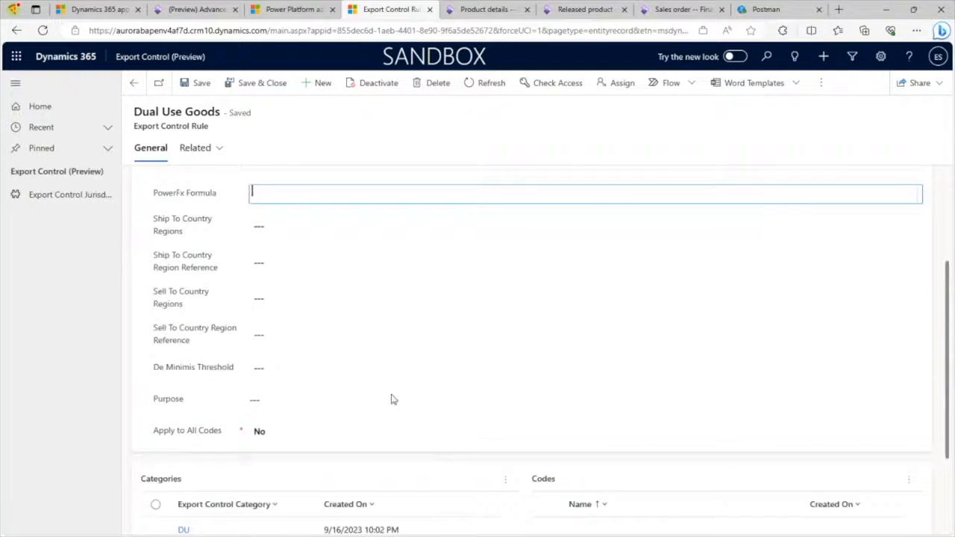
pyautogui.scroll(-1, 392, 403)
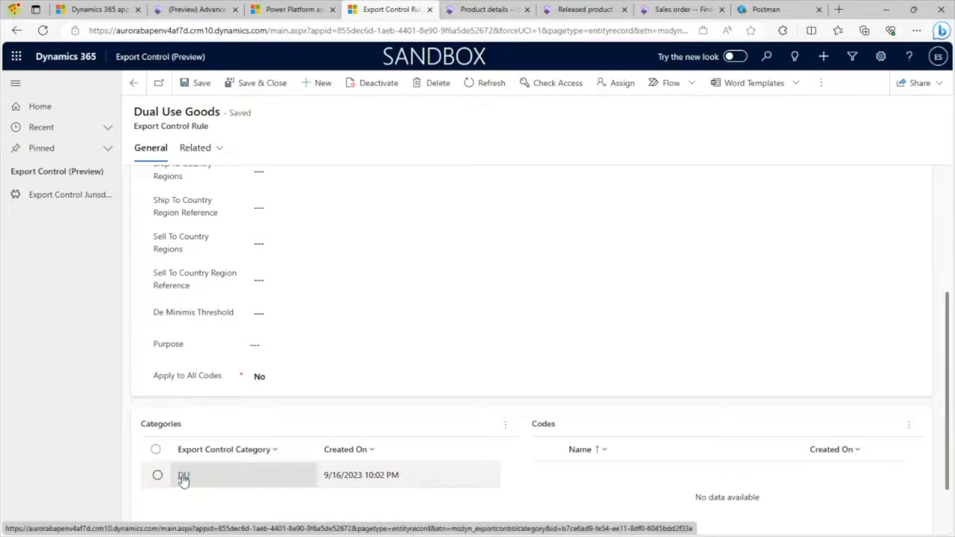
pyautogui.scroll(1, 374, 380)
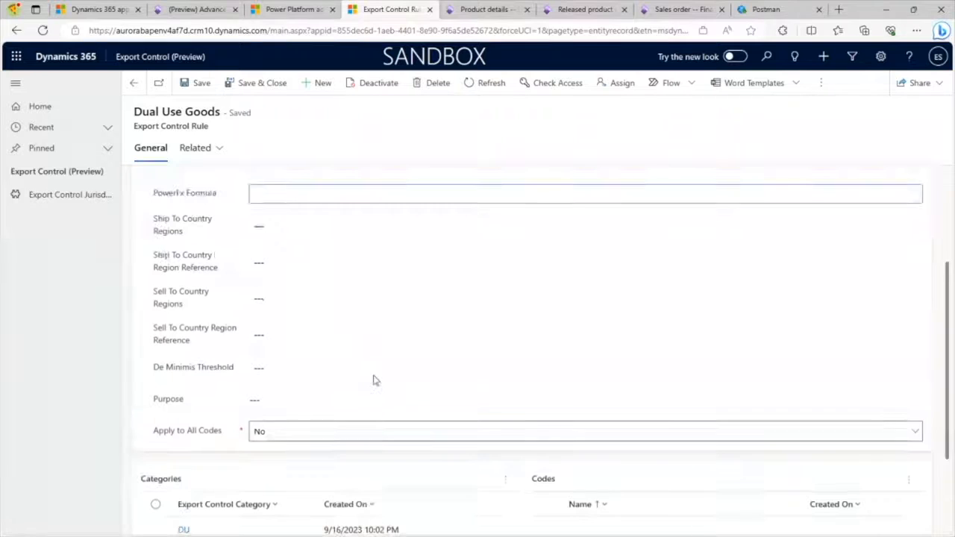
pyautogui.click(349, 228)
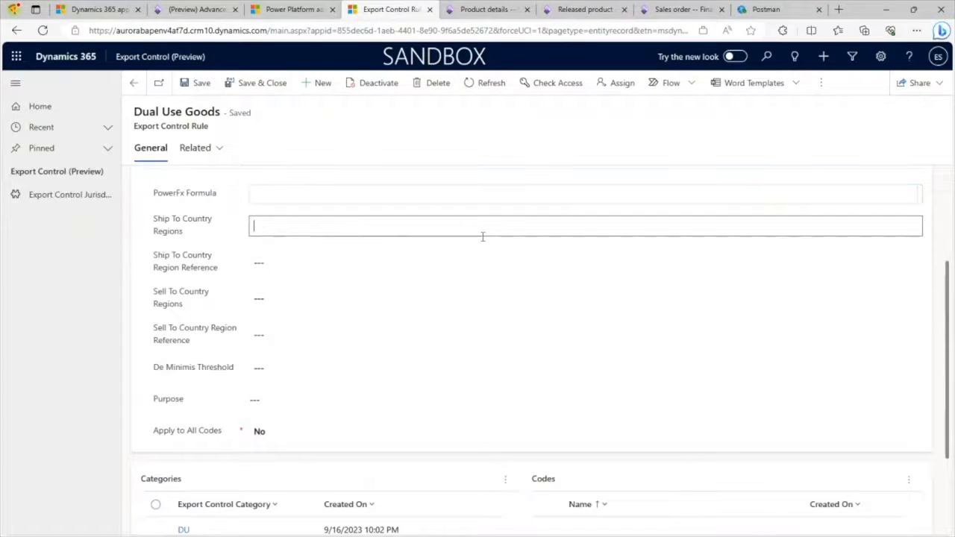
pyautogui.write('GER')
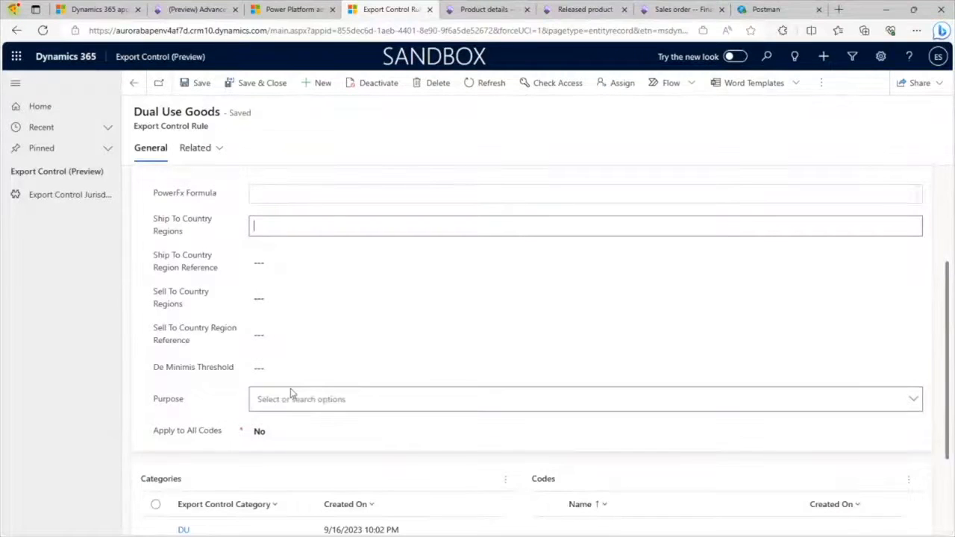
pyautogui.click(134, 84)
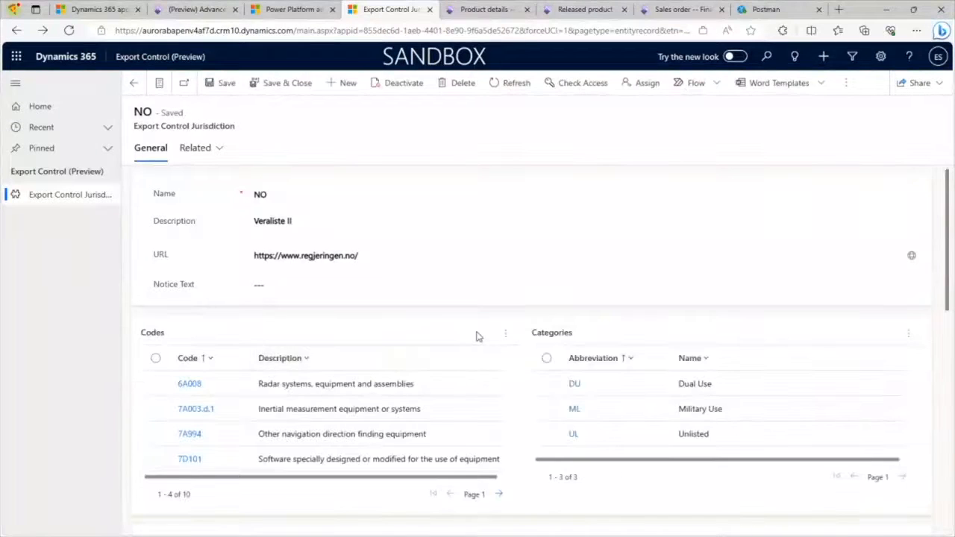
# Step: Create a new restriction rule in the NO jurisdiction and name it Military Classified Goods
pyautogui.scroll(-3, 479, 343)
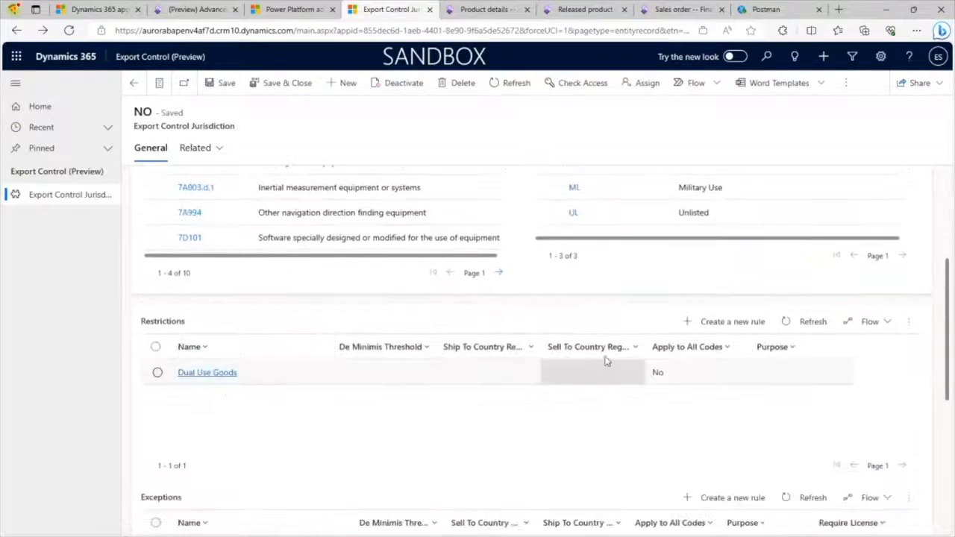
pyautogui.click(733, 323)
pyautogui.click(312, 180)
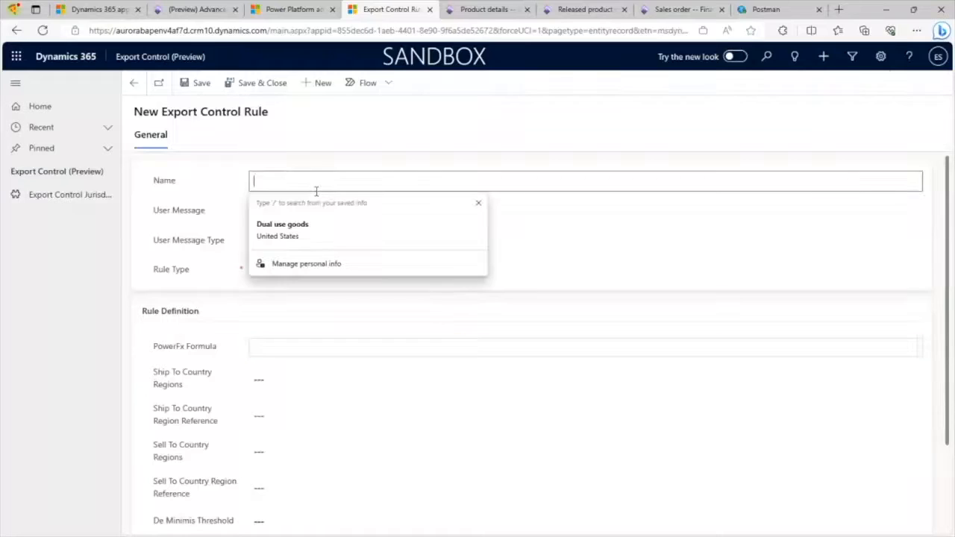
pyautogui.write('Militar')
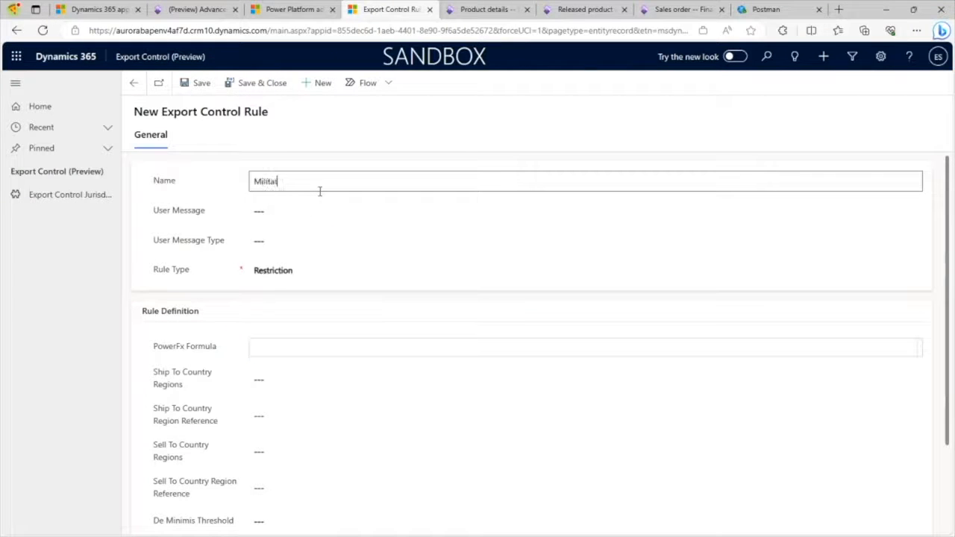
pyautogui.write('y Classified Goods')
pyautogui.press('Tab')
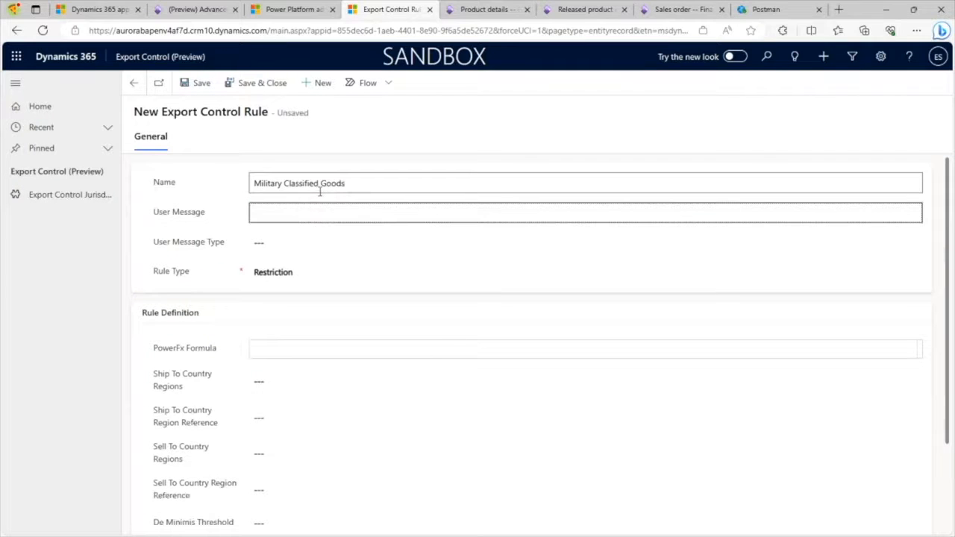
# Step: Set the rule's user message to "We are unable to ship Military Classified Goods at this time" with message type Error, and save it
pyautogui.write('We are unable to ship Military Classified Goo')
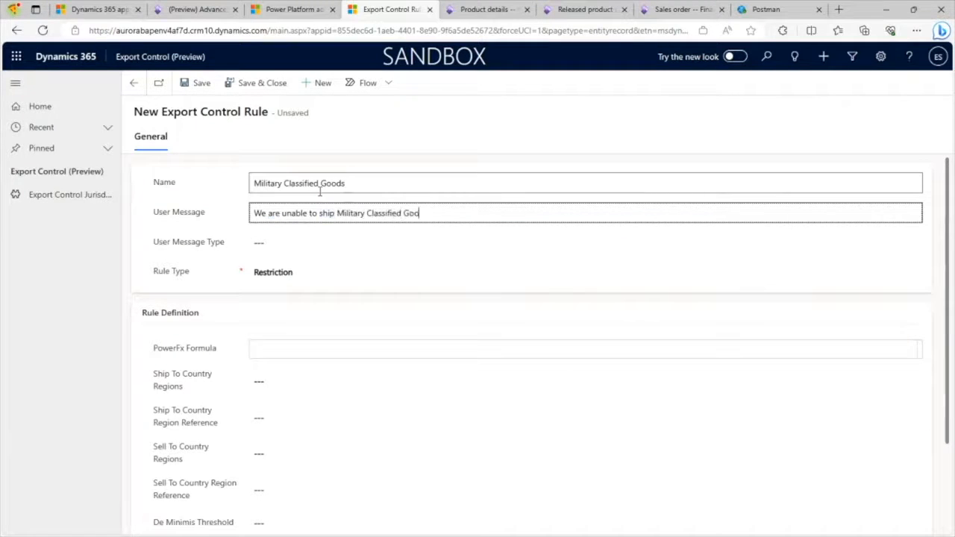
pyautogui.write('ds at this time')
pyautogui.press('Tab')
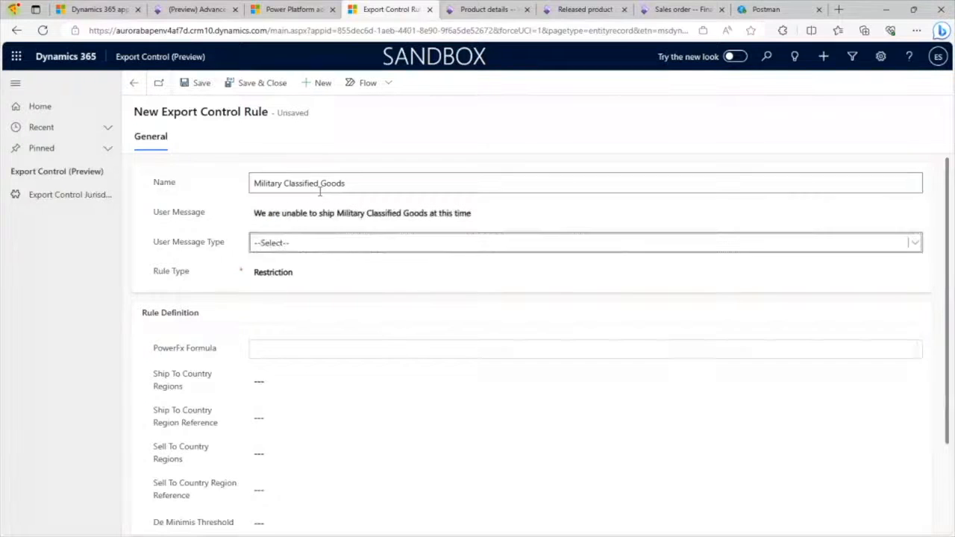
pyautogui.press('Down')
pyautogui.hotkey('ctrl', 's')
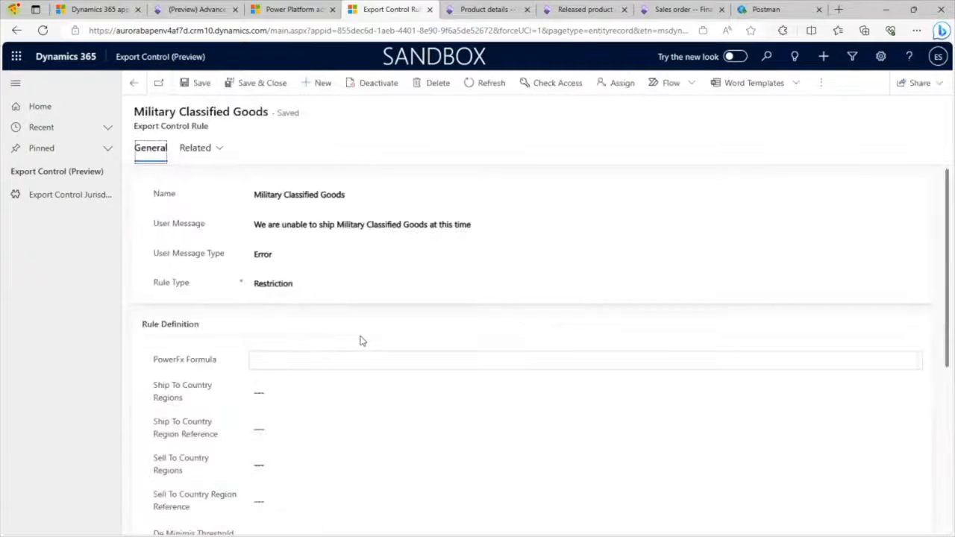
# Step: Add the ML export control category to the Military Classified Goods rule and save it
pyautogui.scroll(-3, 348, 384)
pyautogui.scroll(-2, 279, 443)
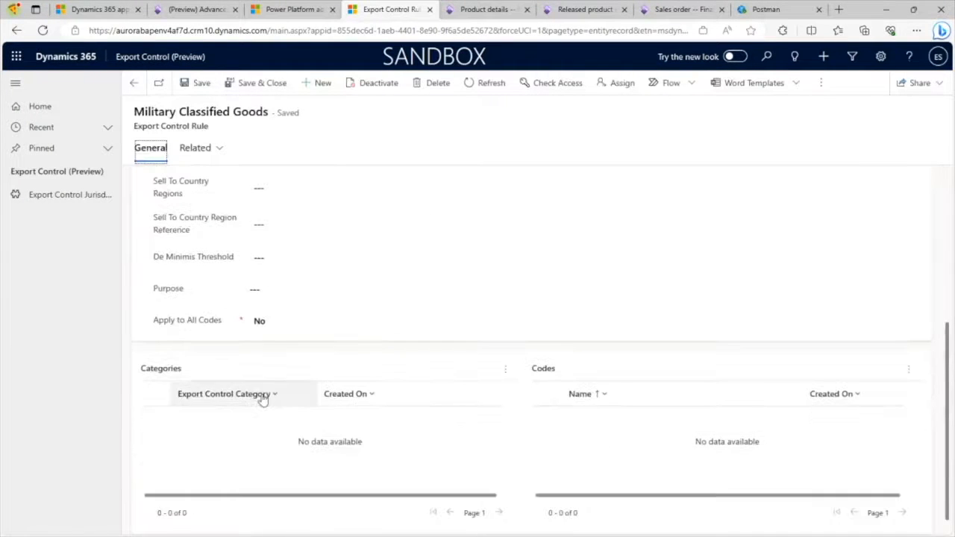
pyautogui.click(508, 369)
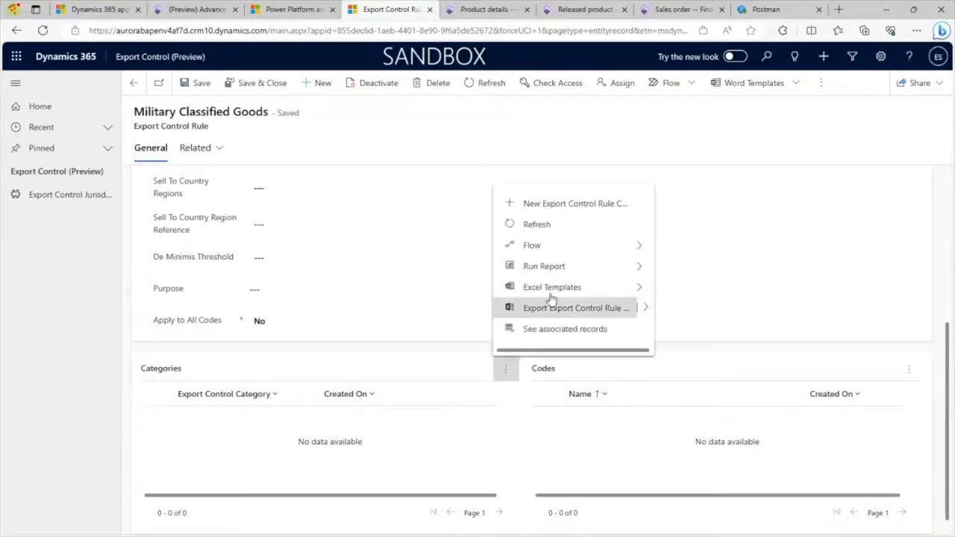
pyautogui.click(580, 213)
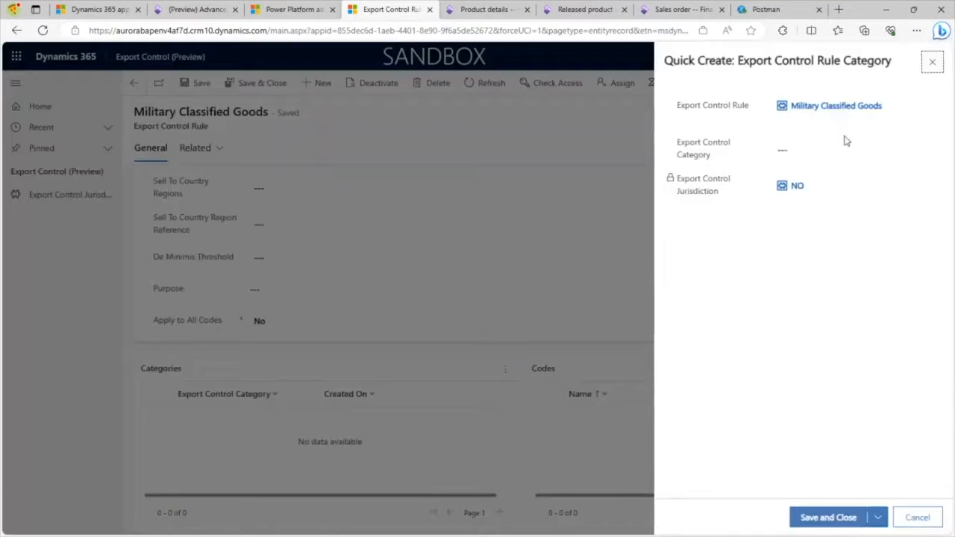
pyautogui.click(839, 150)
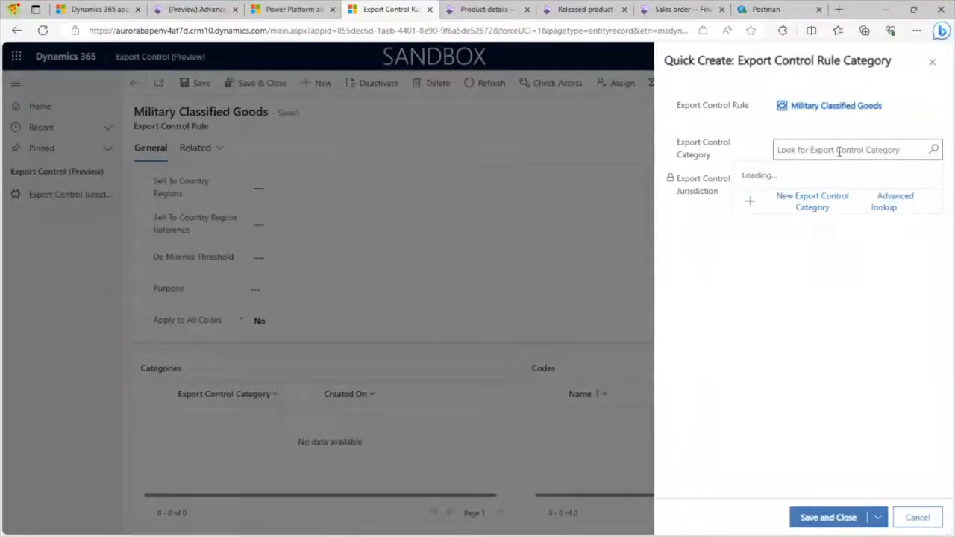
pyautogui.click(781, 235)
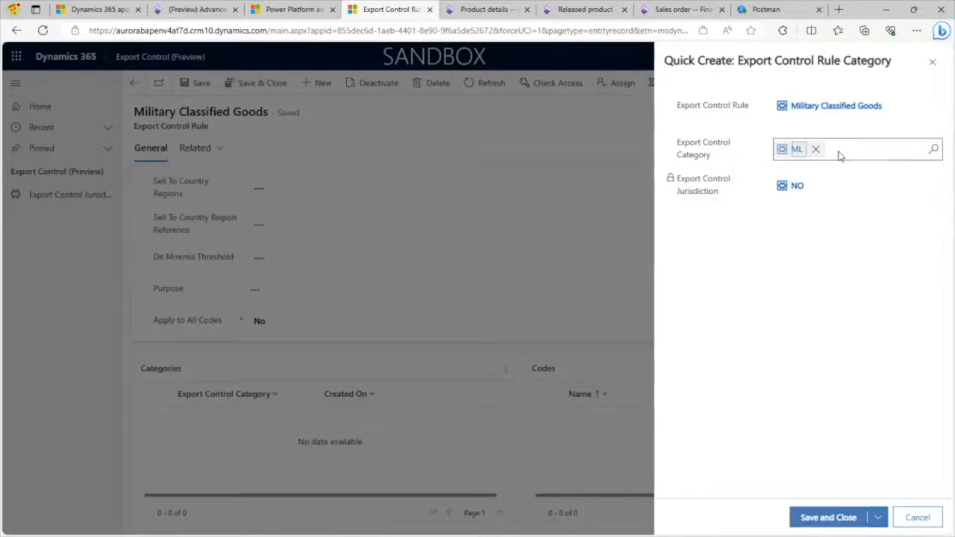
pyautogui.click(830, 518)
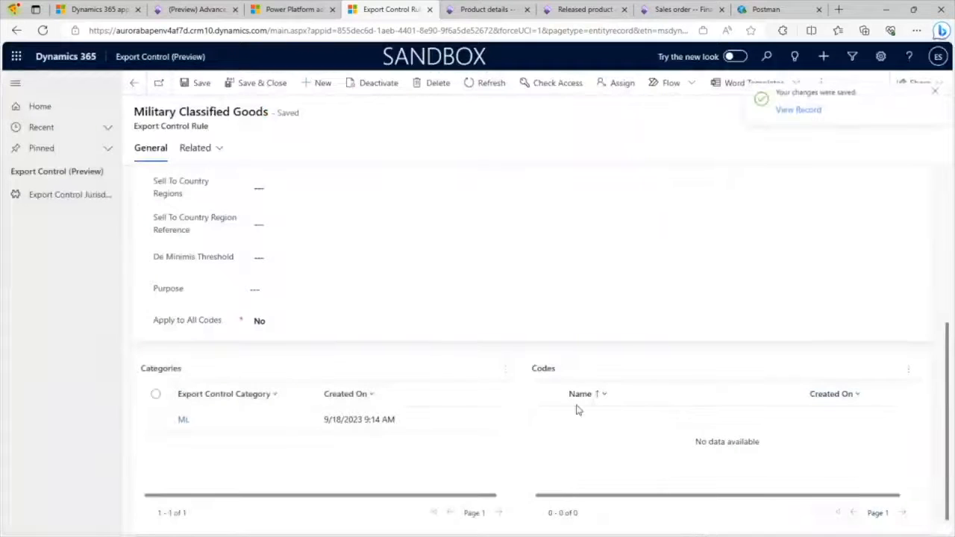
# Step: Return to the NO jurisdiction and check its lists of restrictions and exceptions
pyautogui.scroll(2, 555, 363)
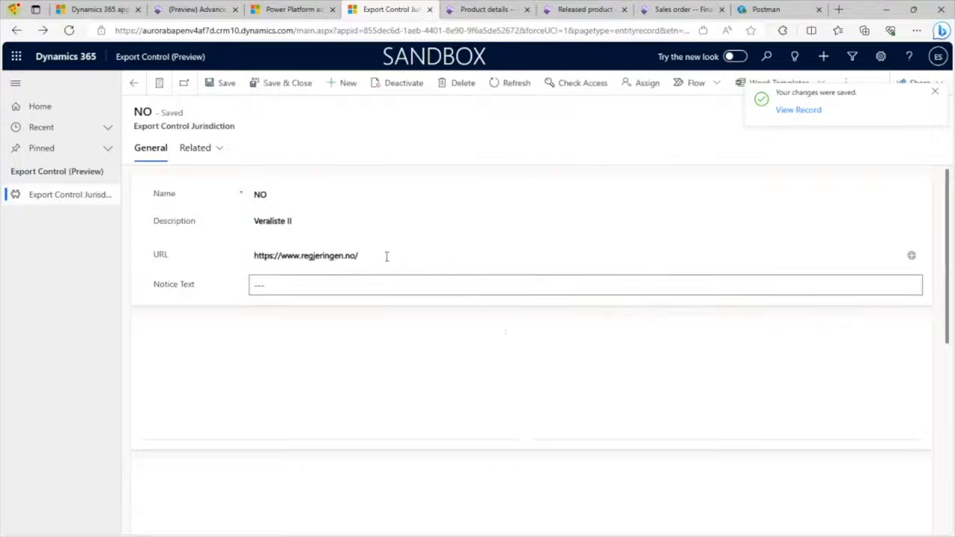
pyautogui.scroll(-2, 647, 405)
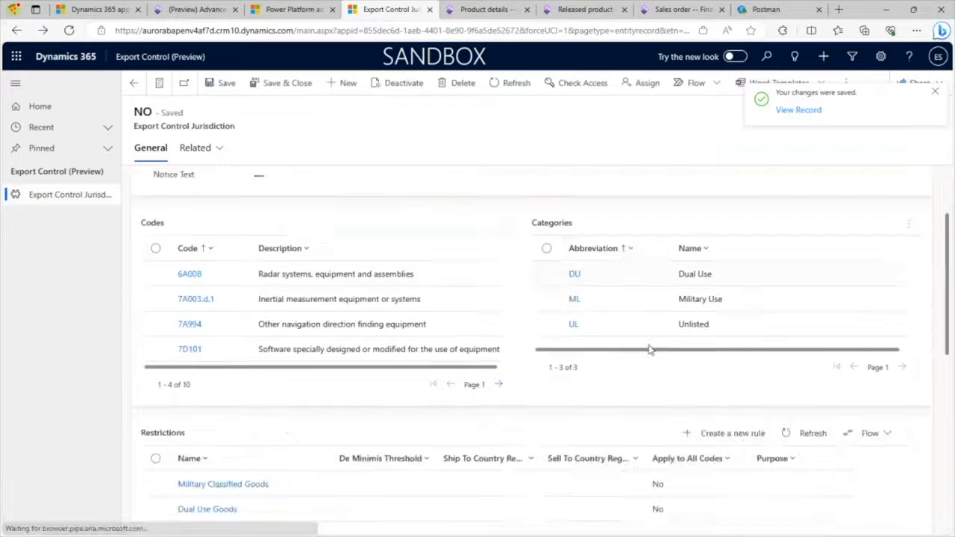
pyautogui.scroll(-1, 650, 351)
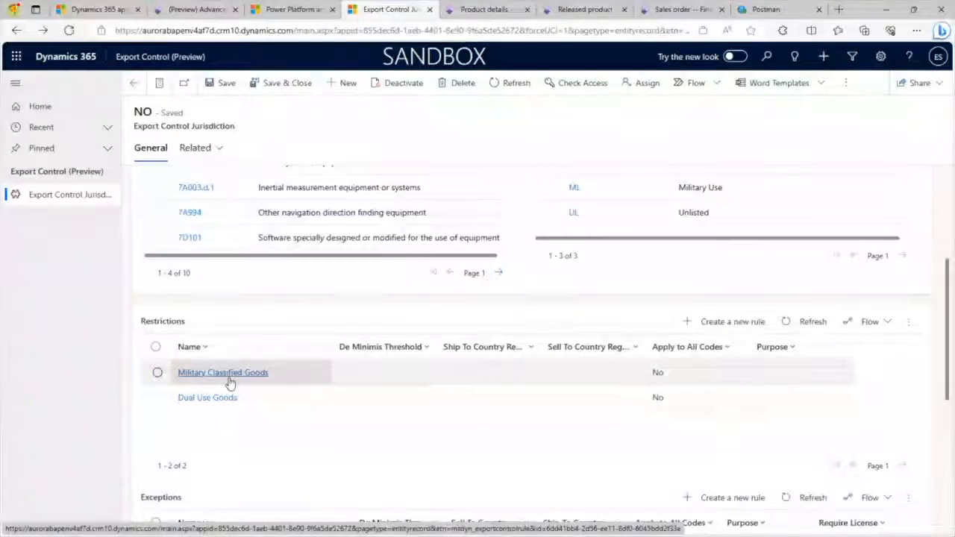
pyautogui.scroll(-1, 336, 382)
pyautogui.scroll(-1, 336, 382)
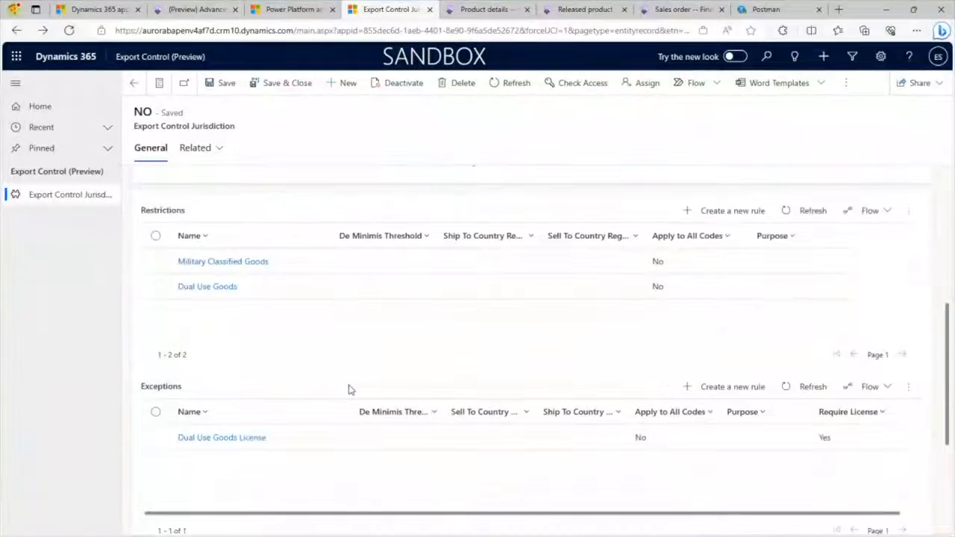
# Step: Open the Dual Use Goods License exception, examine its user message, license requirement and categories, and return to the jurisdiction
pyautogui.click(215, 439)
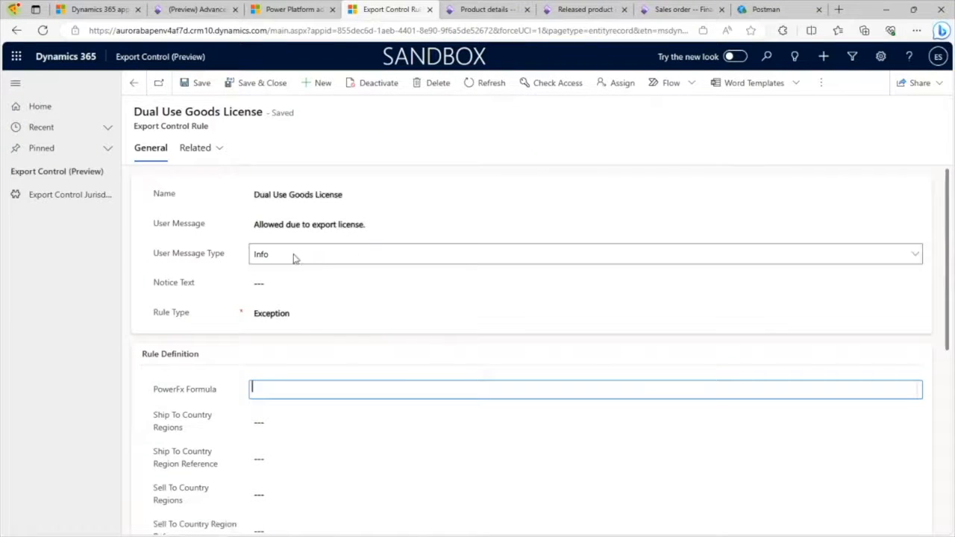
pyautogui.scroll(-4, 465, 350)
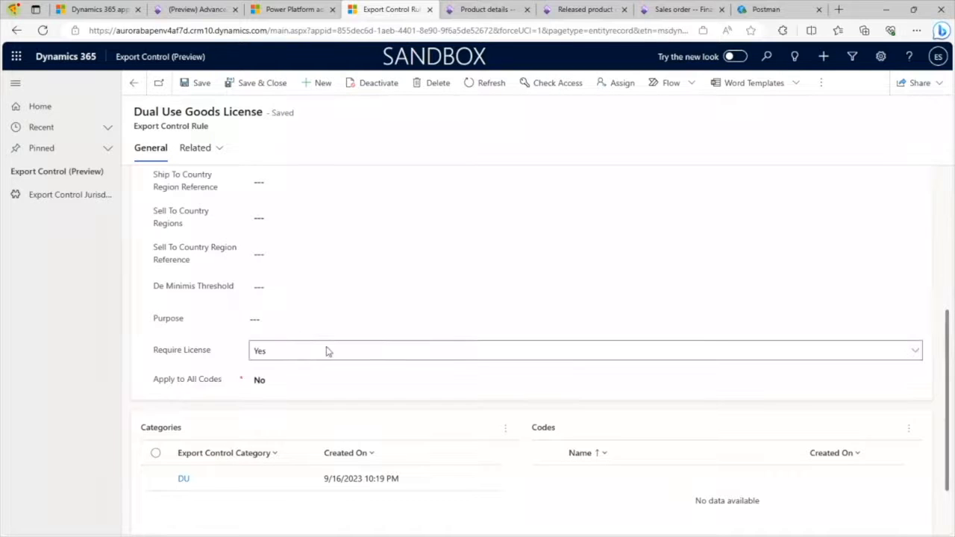
pyautogui.click(134, 83)
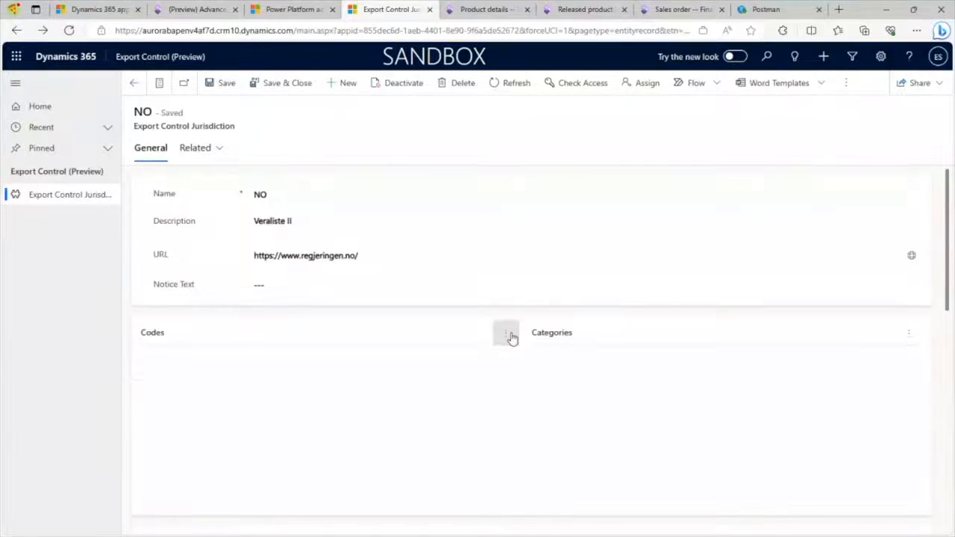
# Step: Open the prototype distribution license, examine its validity dates, country fields and lines, and return to the NO jurisdiction
pyautogui.scroll(-7, 541, 336)
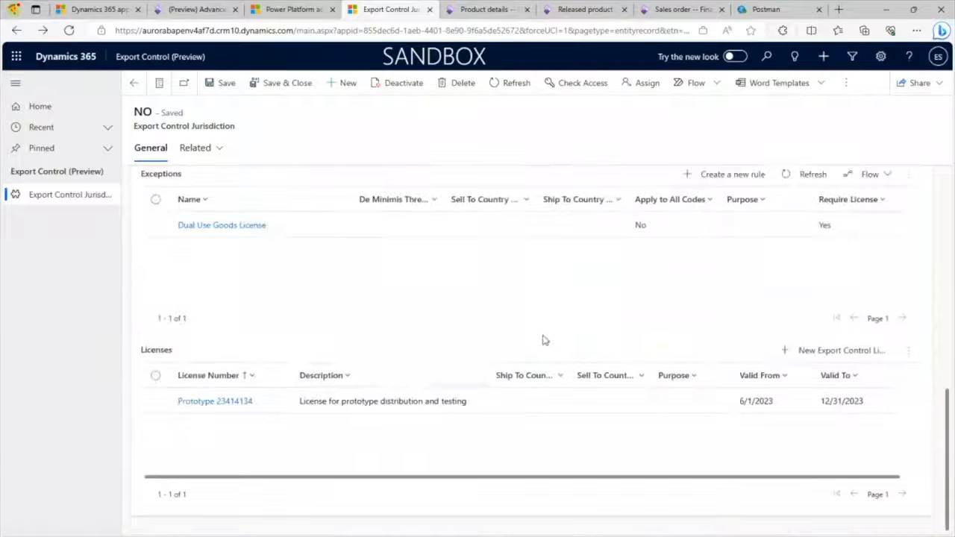
pyautogui.click(221, 406)
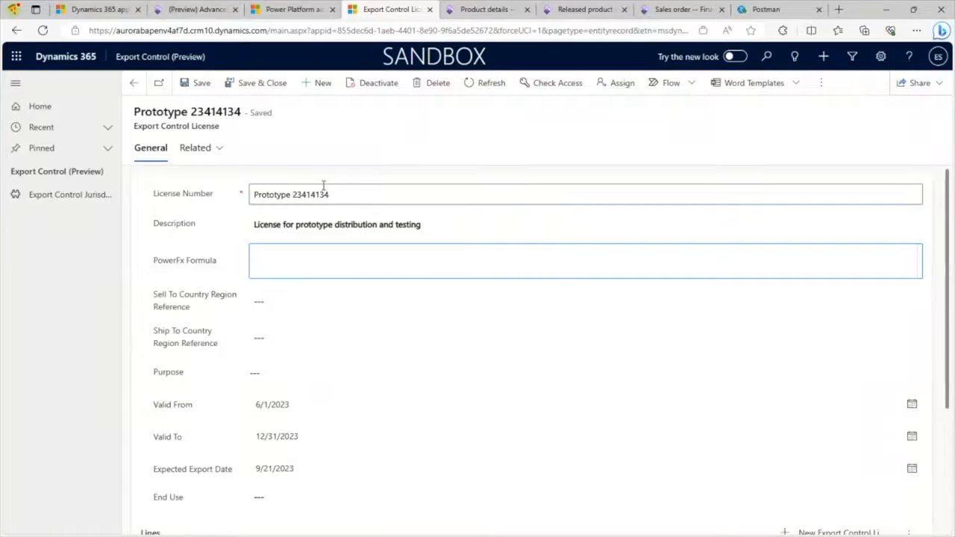
pyautogui.scroll(-3, 447, 336)
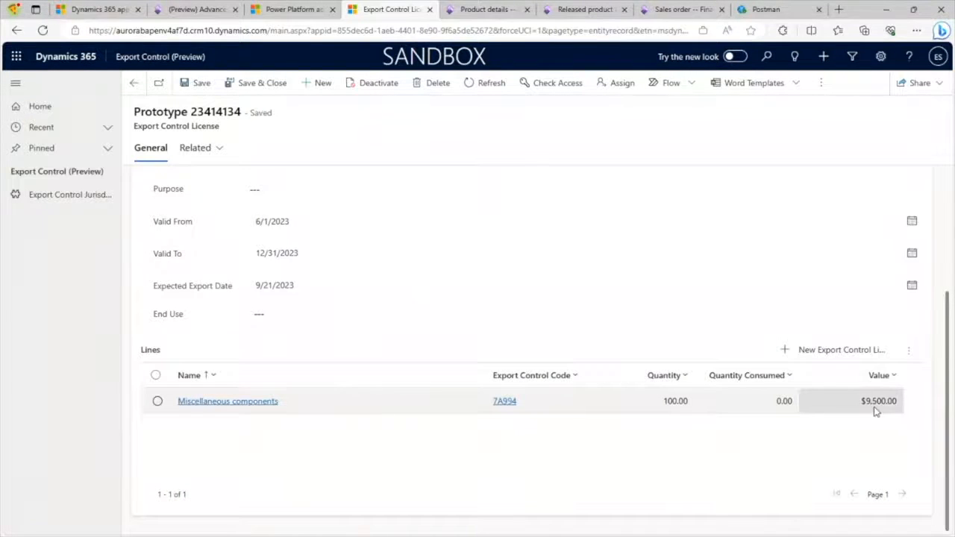
pyautogui.scroll(3, 512, 441)
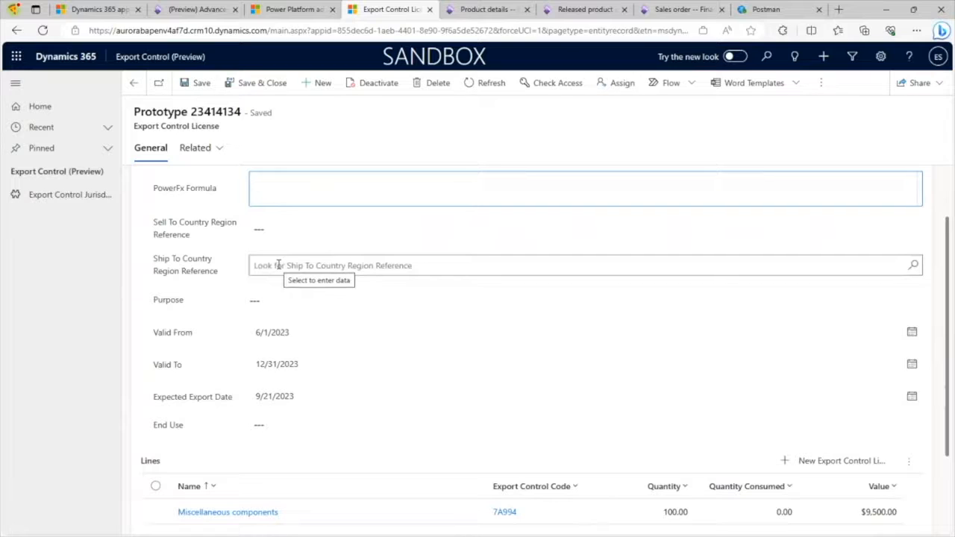
pyautogui.click(134, 84)
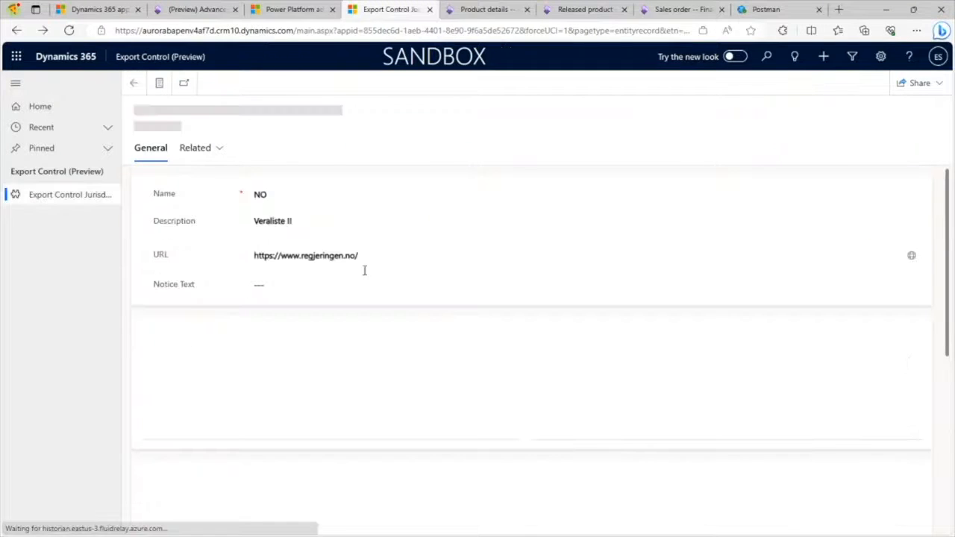
# Step: Go back to the list of active jurisdictions, reopen NO and view its restrictions
pyautogui.click(135, 82)
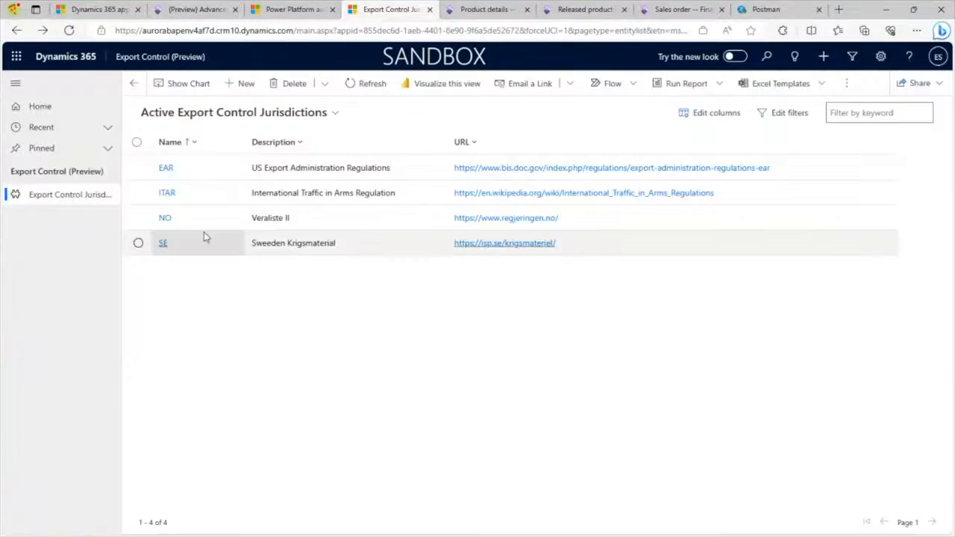
pyautogui.click(164, 219)
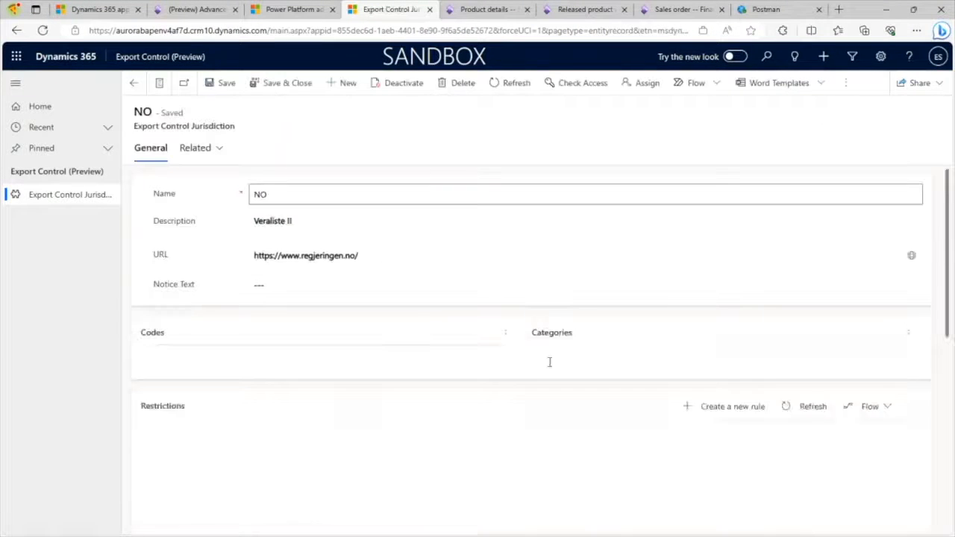
pyautogui.scroll(-5, 403, 336)
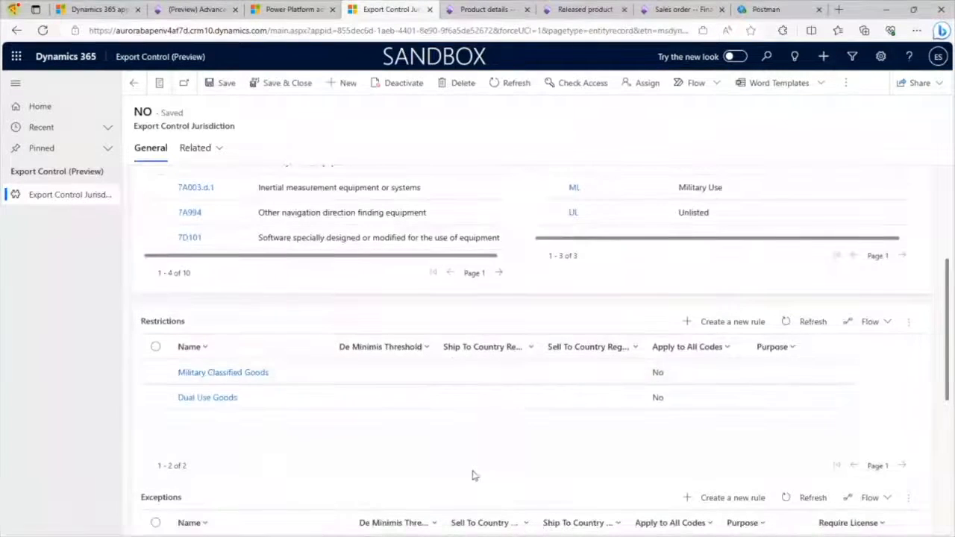
# Step: Switch to the Finance and Operations export control configuration and view the jurisdictions in use in this company
pyautogui.click(304, 10)
pyautogui.click(195, 9)
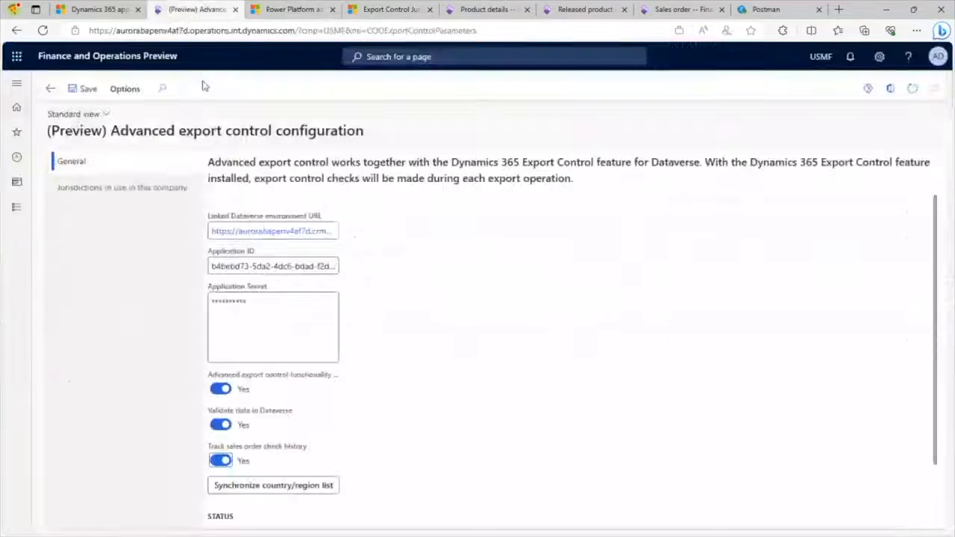
pyautogui.click(124, 193)
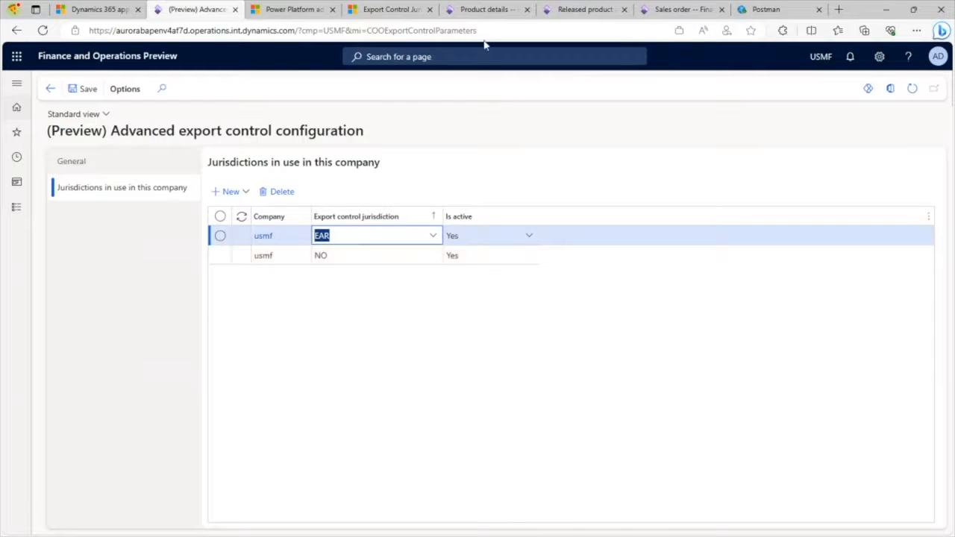
# Step: Create an item product named Missile Guidance System 02 with product number and search name MGS02, and reload the product details page
pyautogui.click(485, 9)
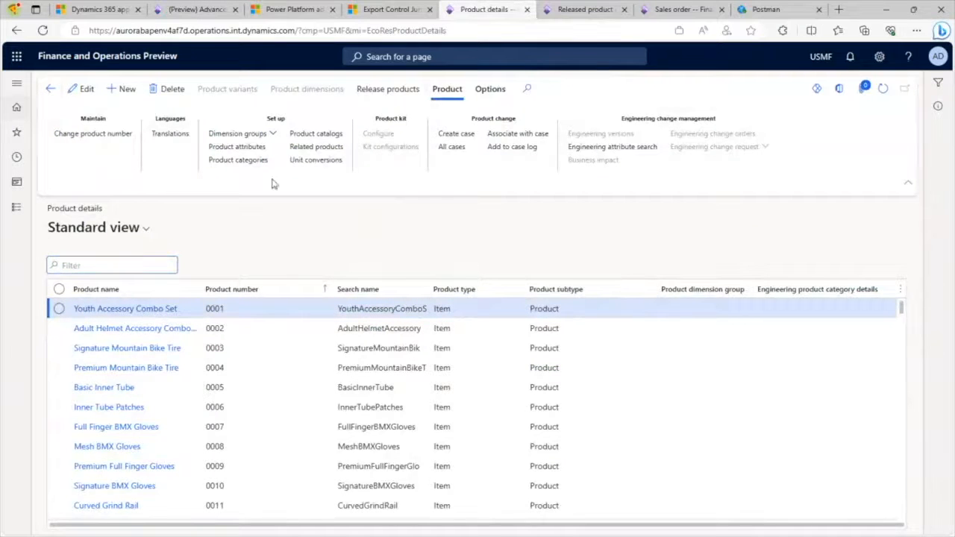
pyautogui.hotkey('alt', 'n')
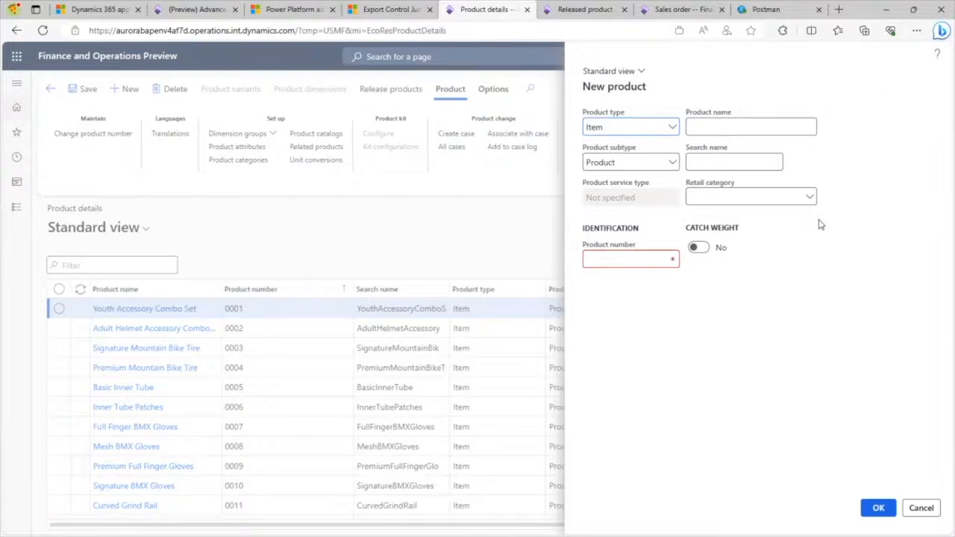
pyautogui.click(614, 260)
pyautogui.press('Tab')
pyautogui.write('Missile Guidance System 02')
pyautogui.press('Tab')
pyautogui.write('MGS02')
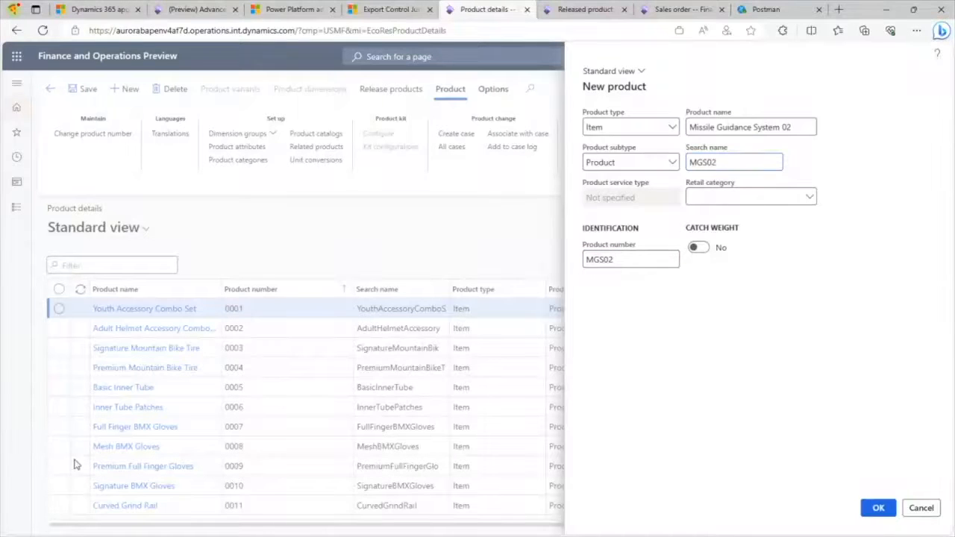
pyautogui.scroll(-3, 352, 313)
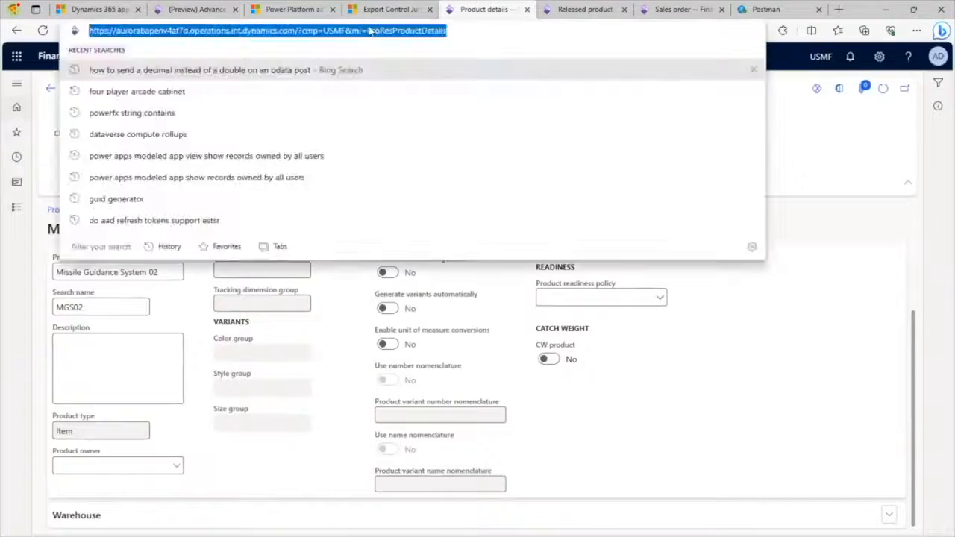
pyautogui.press('F5')
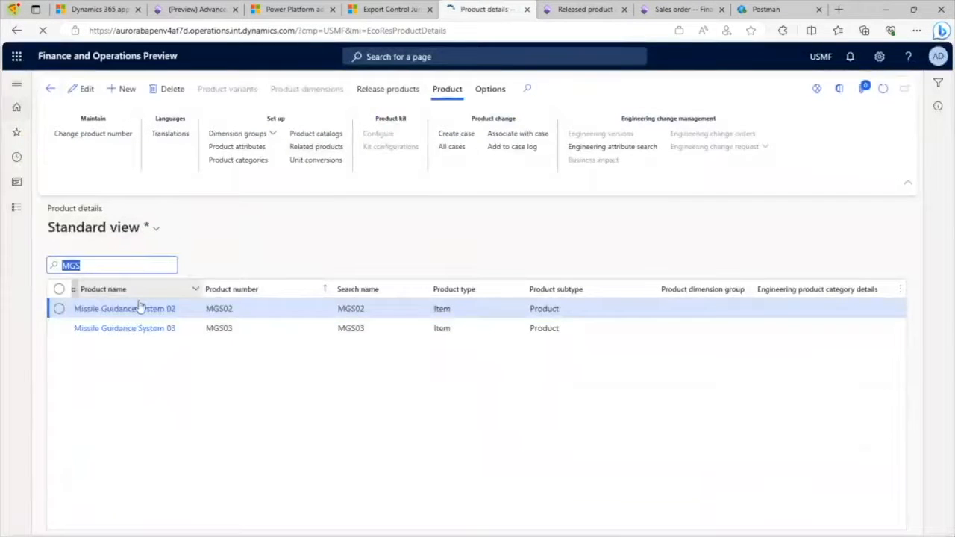
# Step: Open Missile Guidance System 02 and set NO as the export control jurisdiction in its advanced export control configuration
pyautogui.click(139, 308)
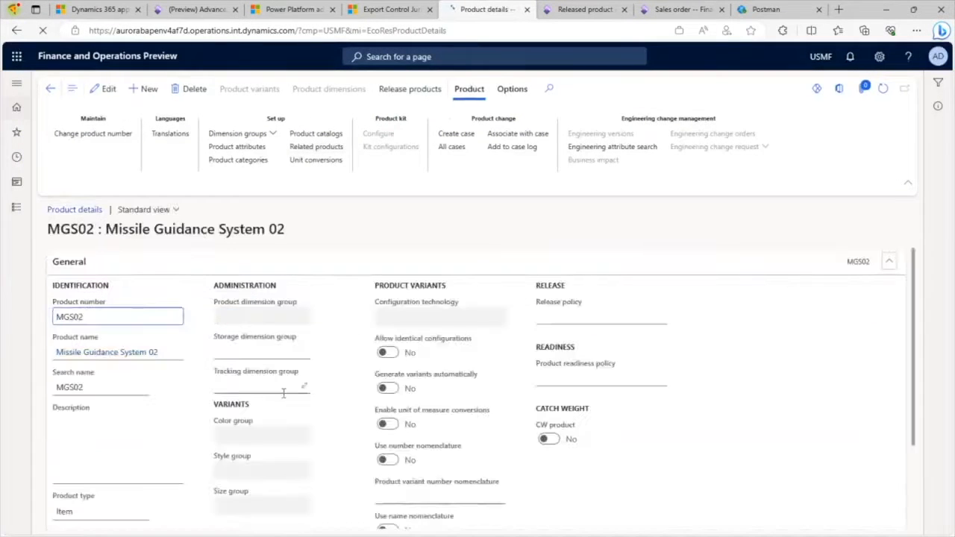
pyautogui.scroll(-2, 284, 394)
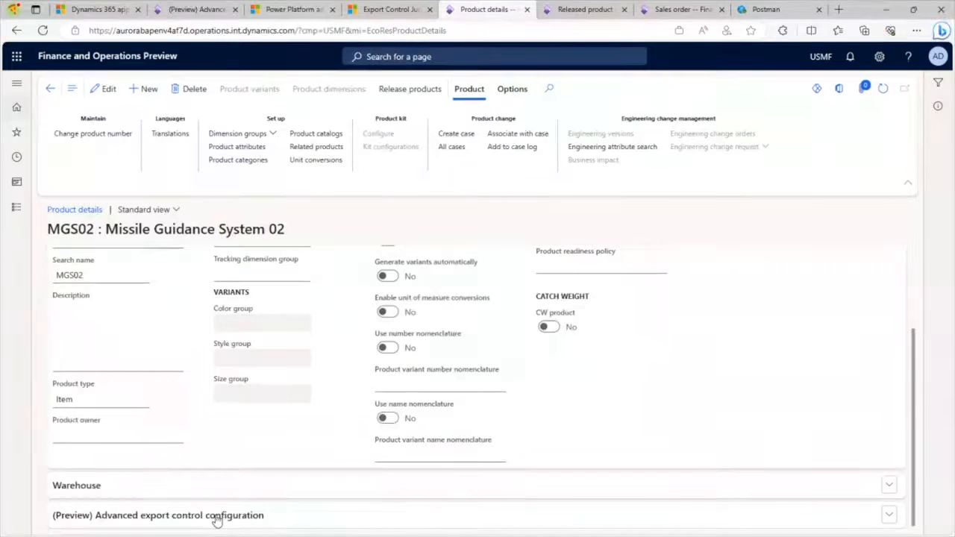
pyautogui.click(230, 520)
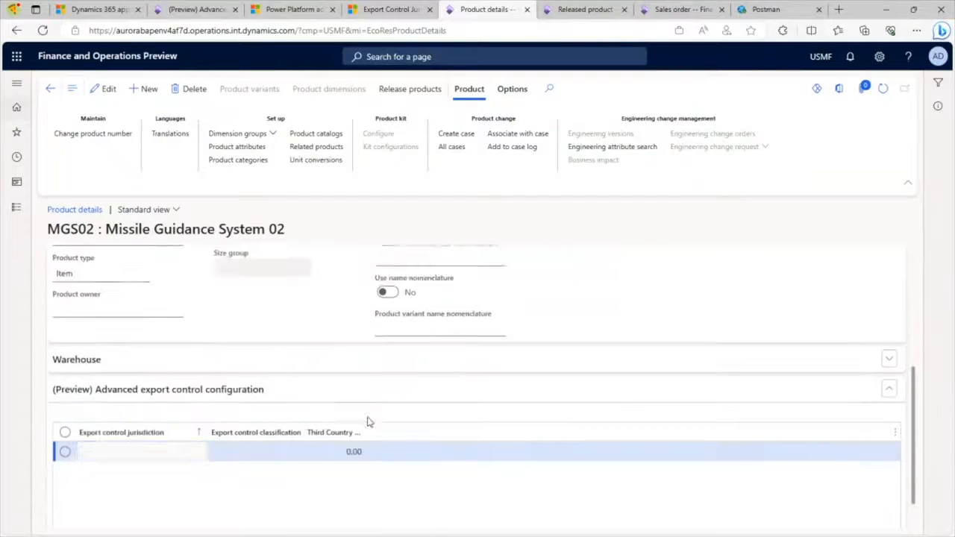
pyautogui.click(202, 409)
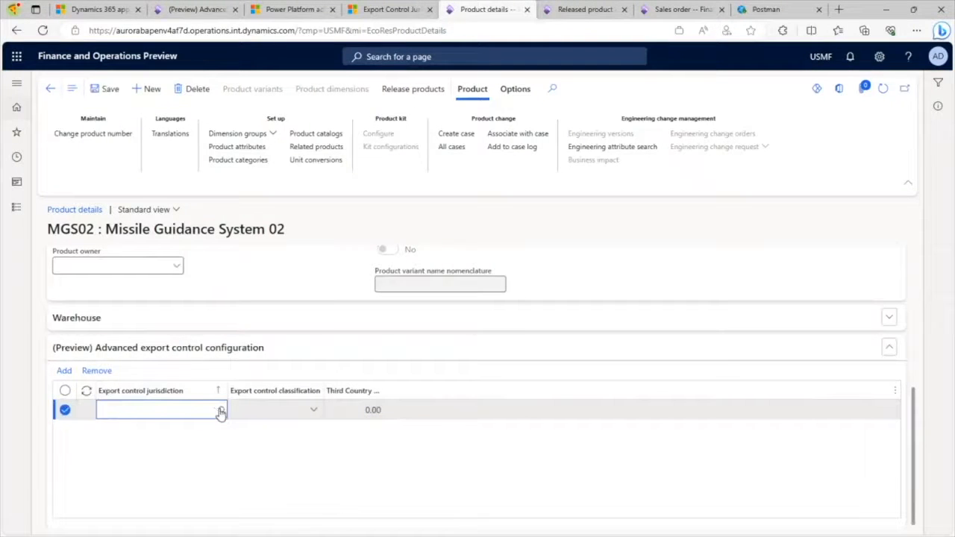
pyautogui.click(221, 410)
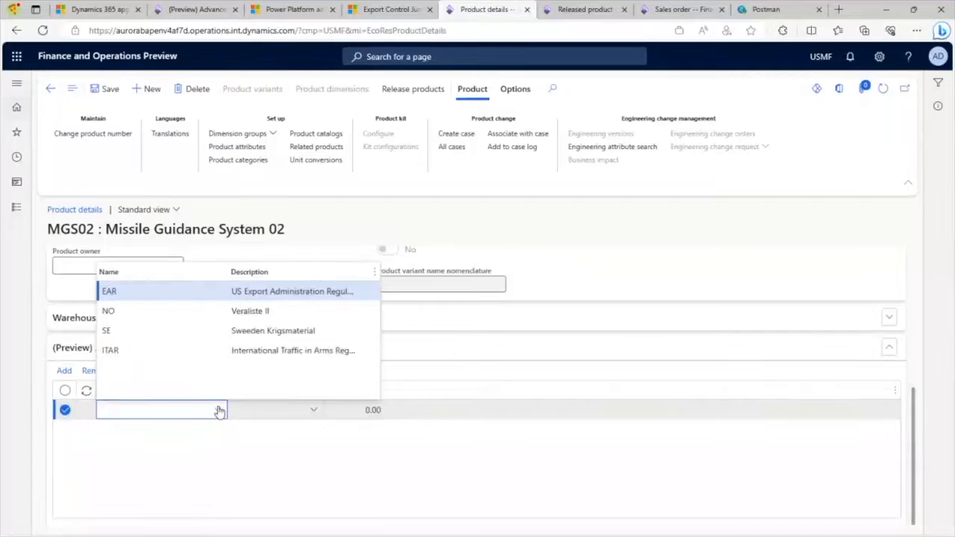
pyautogui.click(164, 310)
# Step: Set the export control classification of the product's NO jurisdiction line to 9A610
pyautogui.click(312, 412)
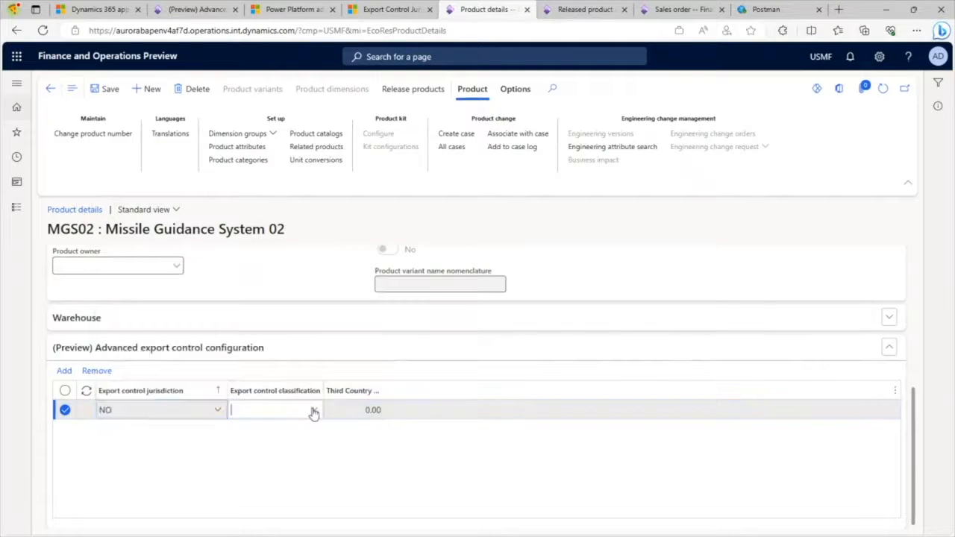
pyautogui.click(312, 412)
pyautogui.scroll(-3, 309, 384)
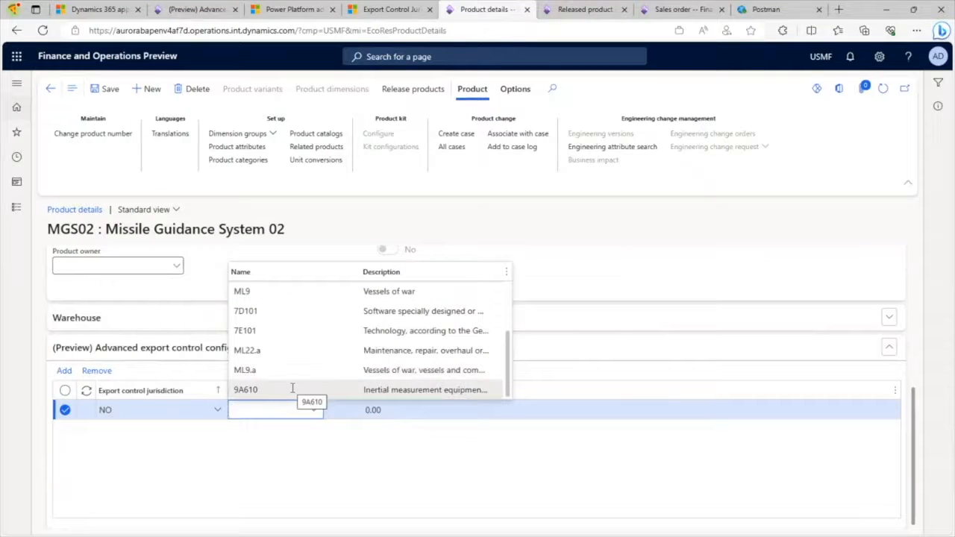
pyautogui.click(292, 388)
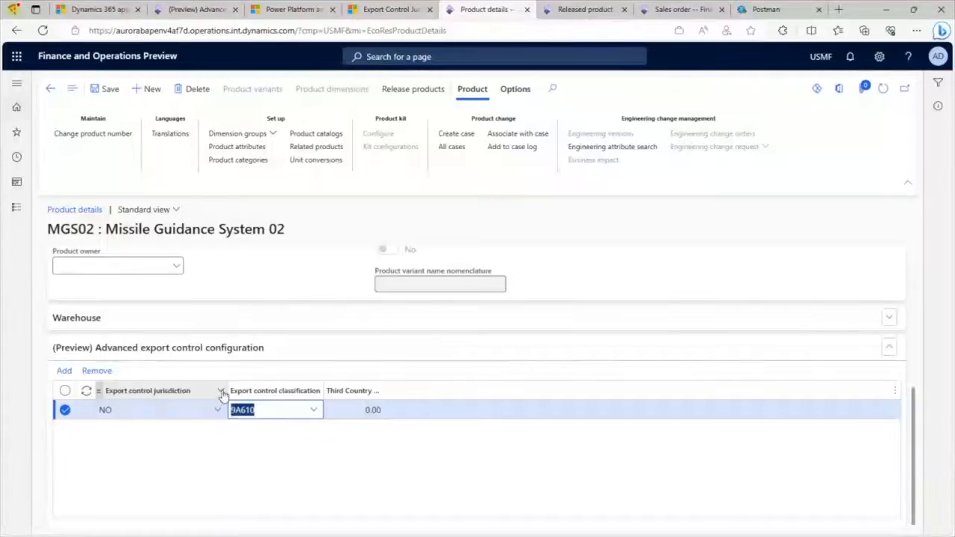
# Step: Release Missile Guidance System 02 to company USMF
pyautogui.scroll(2, 268, 473)
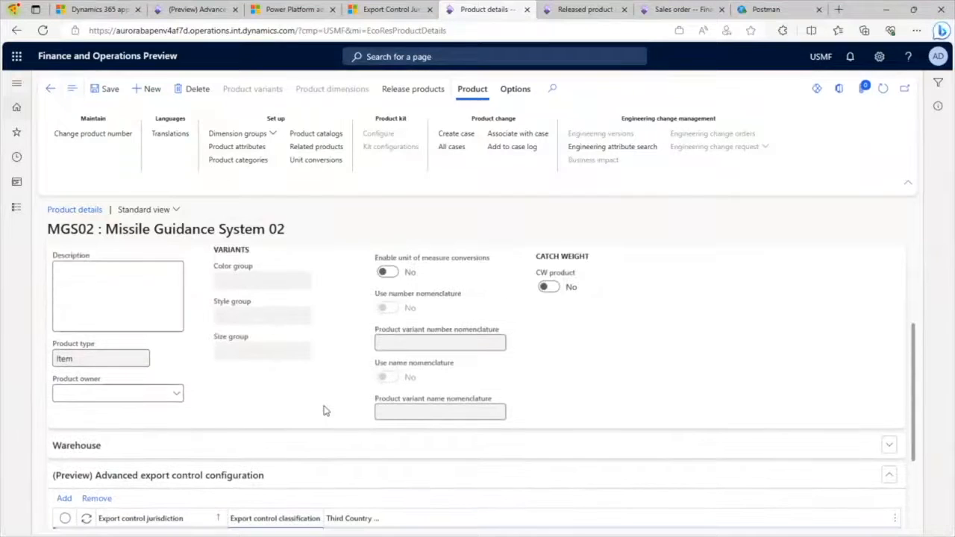
pyautogui.scroll(2, 324, 409)
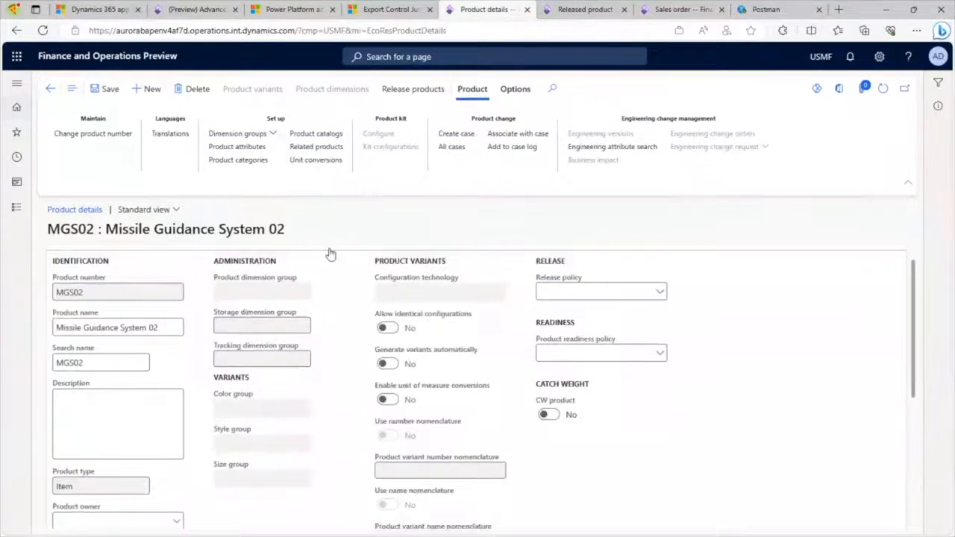
pyautogui.click(428, 237)
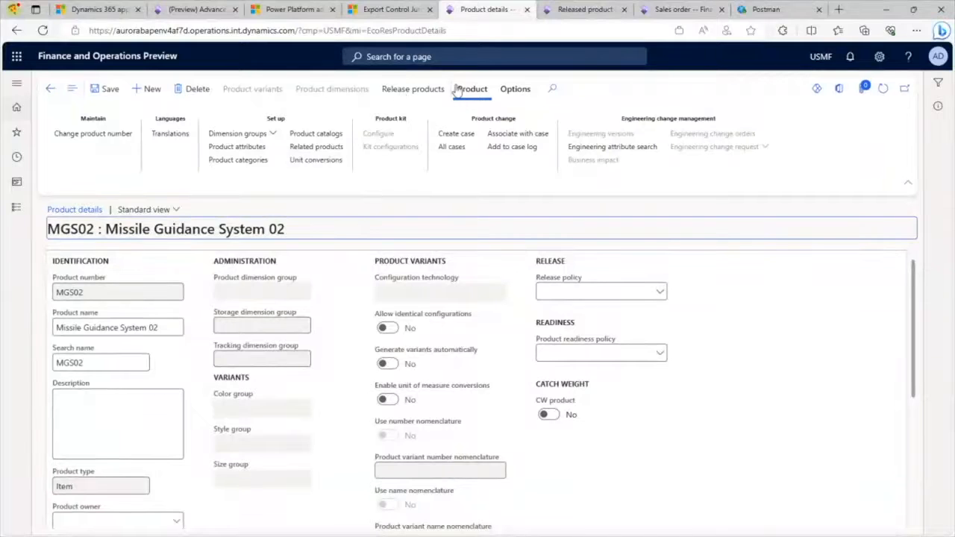
pyautogui.scroll(-3, 170, 475)
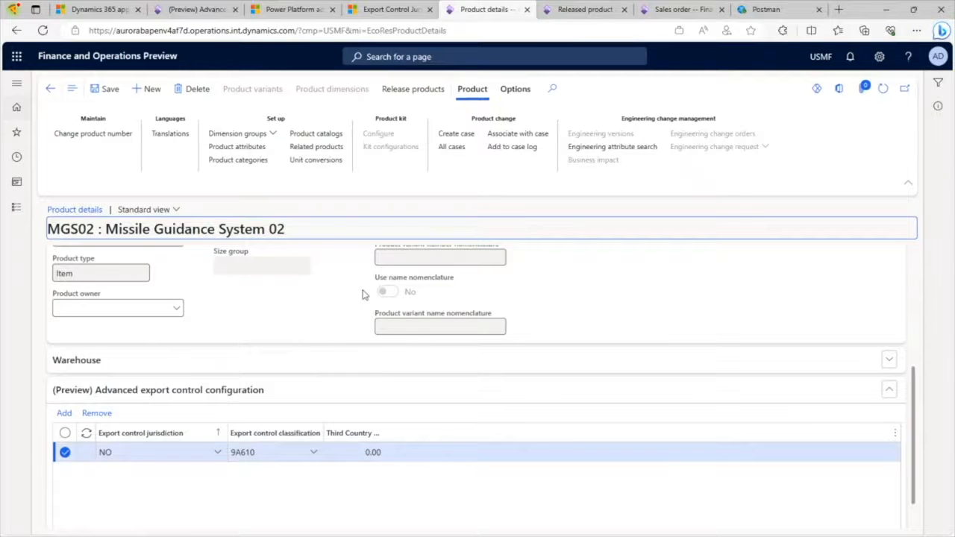
pyautogui.scroll(5, 369, 283)
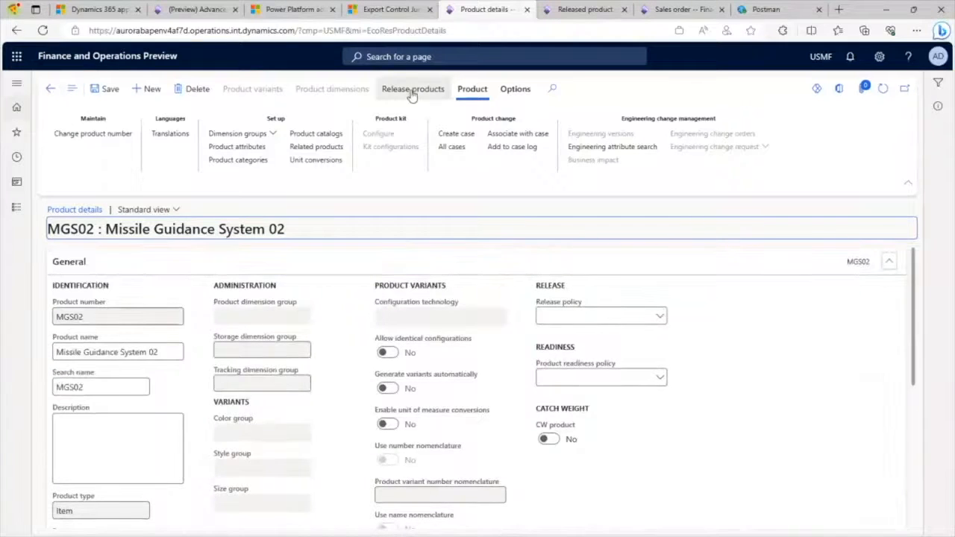
pyautogui.click(412, 90)
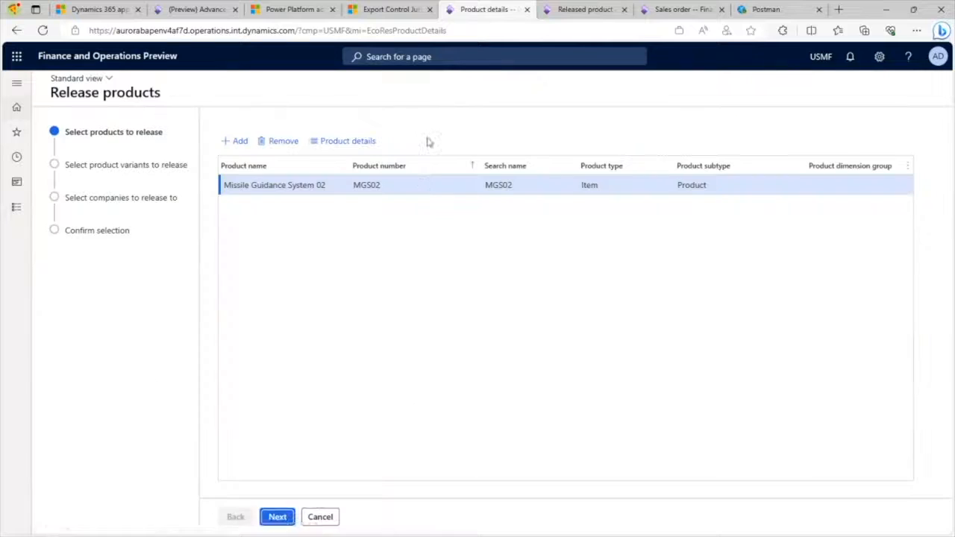
pyautogui.click(278, 517)
pyautogui.scroll(-3, 305, 406)
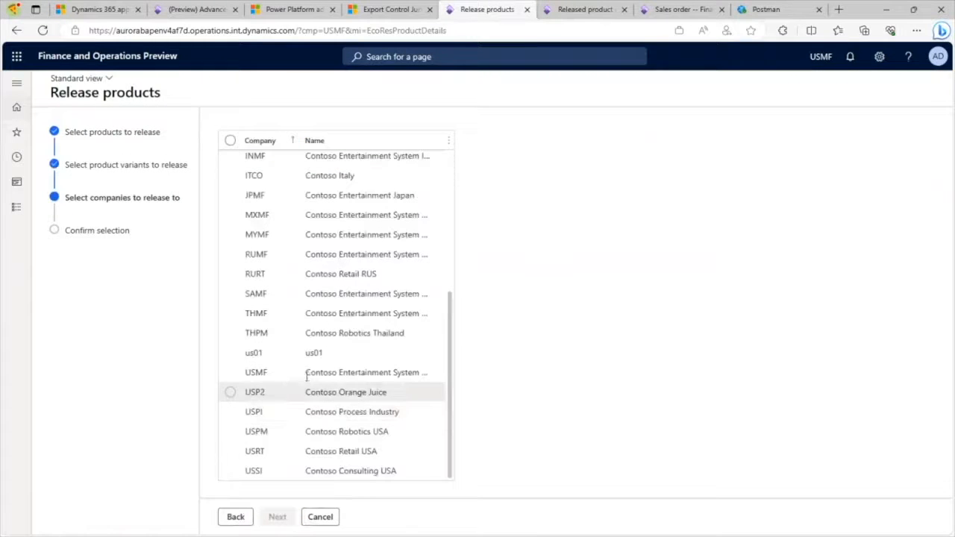
pyautogui.click(302, 373)
pyautogui.click(277, 519)
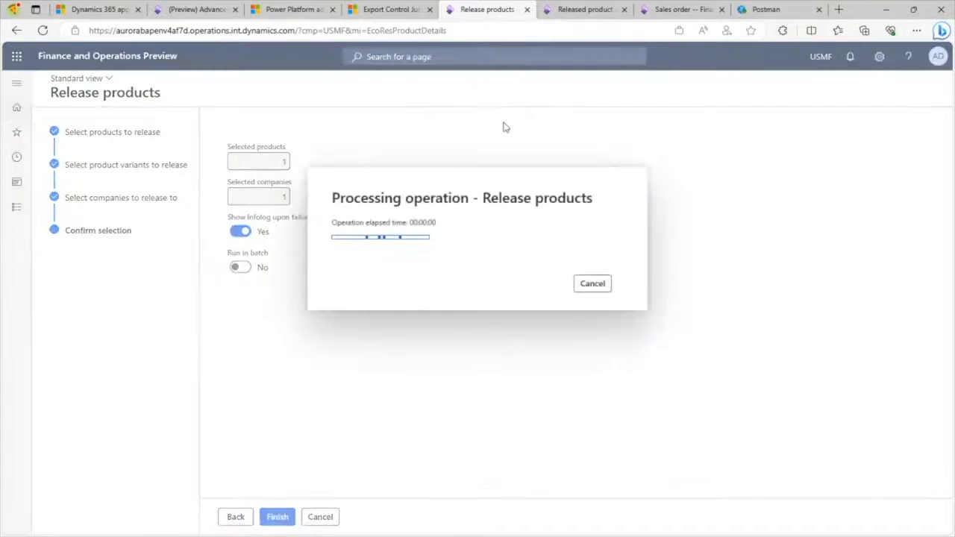
# Step: Reload the released product details list, filter it by MGS and open MGS02
pyautogui.click(585, 12)
pyautogui.click(572, 28)
pyautogui.press('Return')
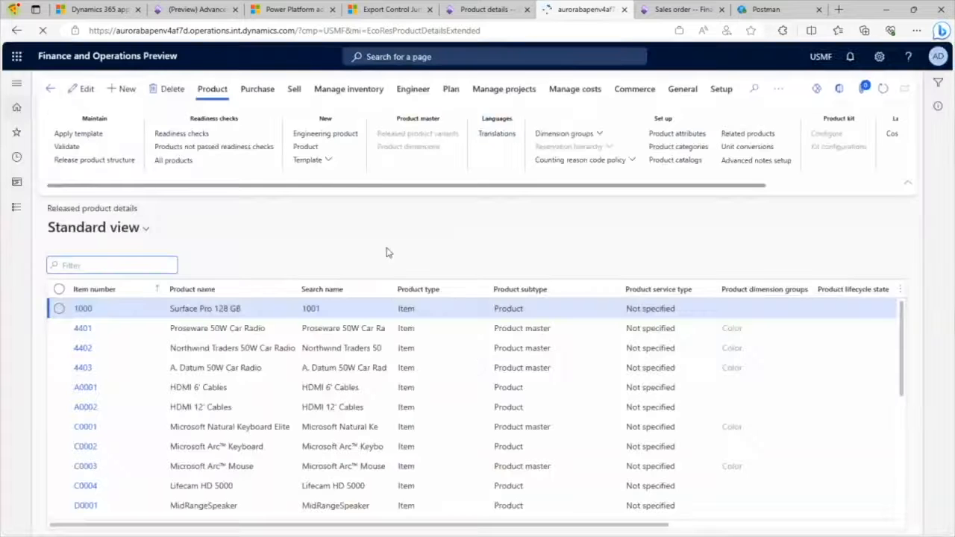
pyautogui.write('MGS')
pyautogui.press('Return')
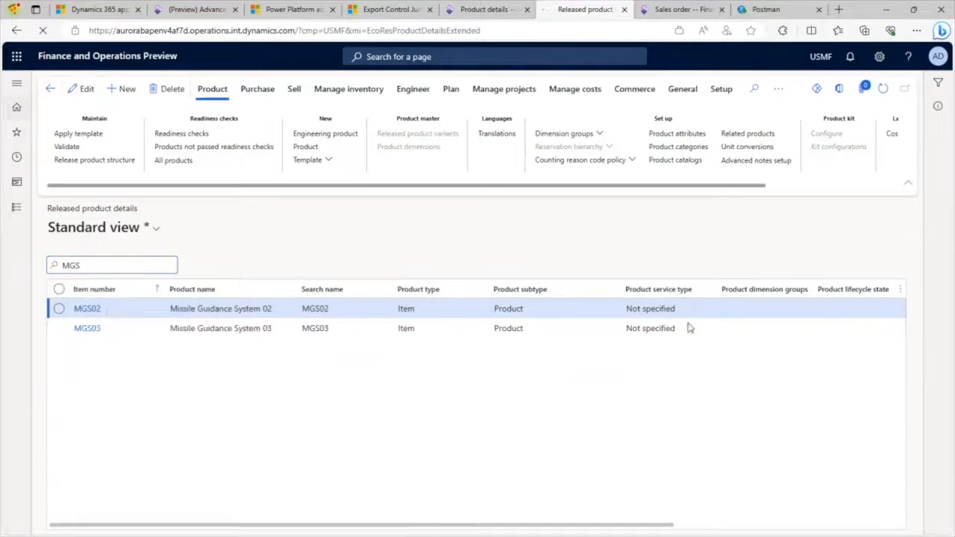
pyautogui.click(93, 308)
# Step: Change the export control classification on the released product's NO line to 7A003.d.1 in its foreign trade details
pyautogui.scroll(-5, 615, 377)
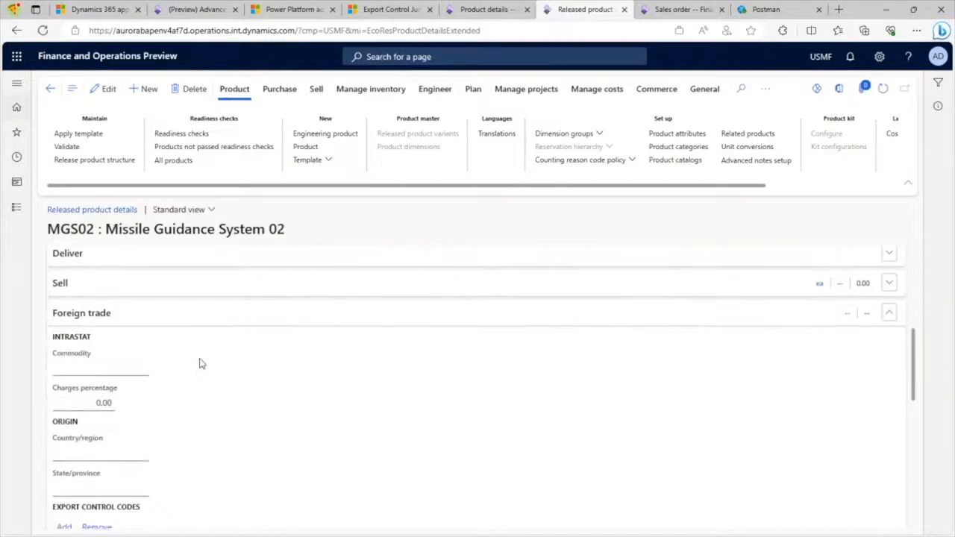
pyautogui.scroll(-1, 379, 417)
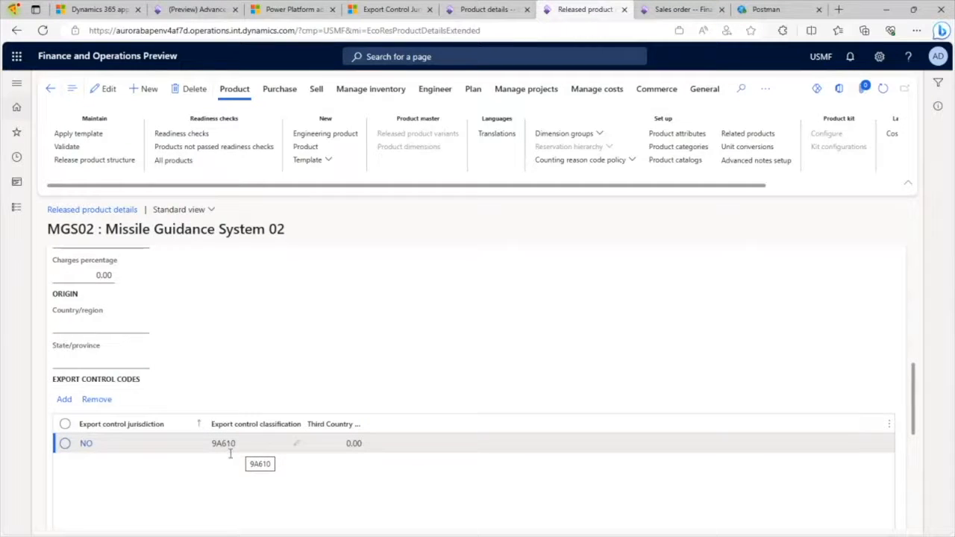
pyautogui.click(295, 446)
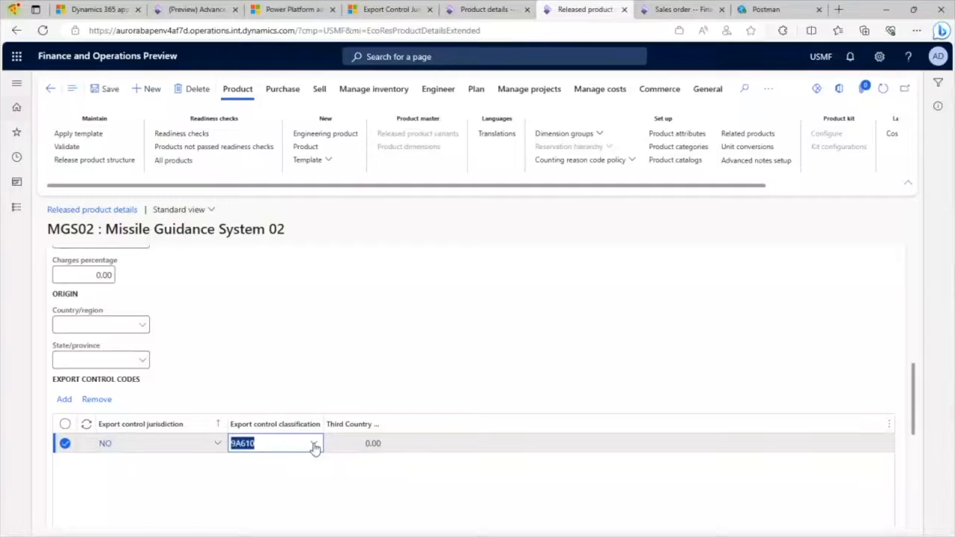
pyautogui.click(317, 445)
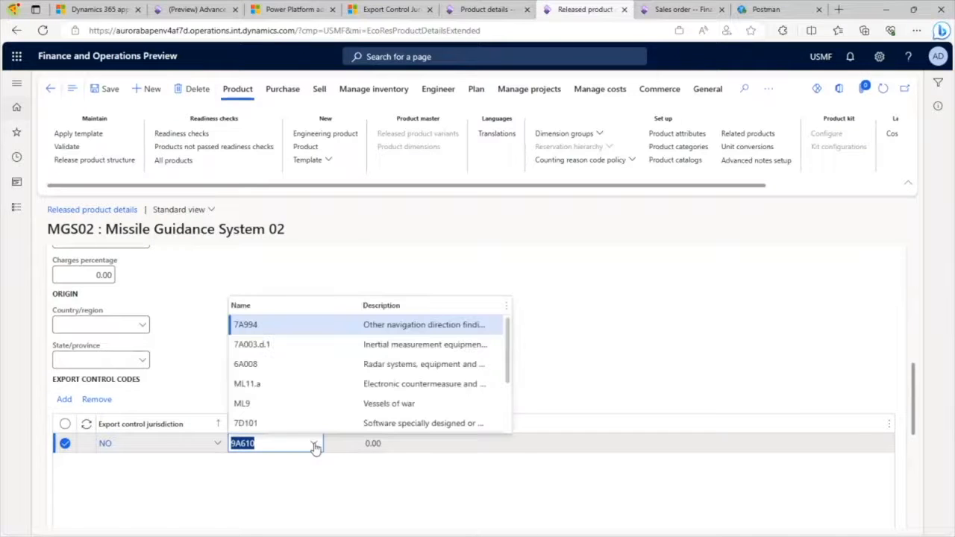
pyautogui.click(316, 348)
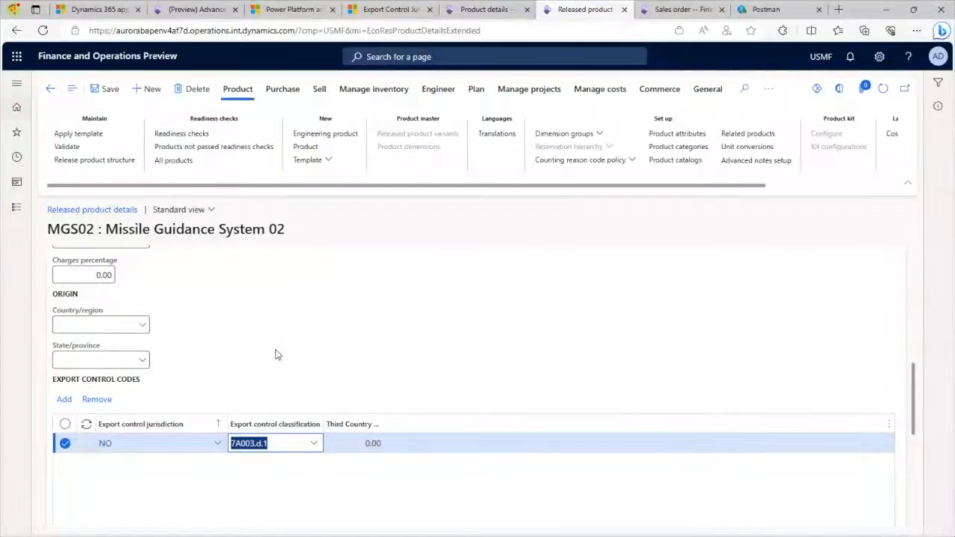
pyautogui.click(351, 352)
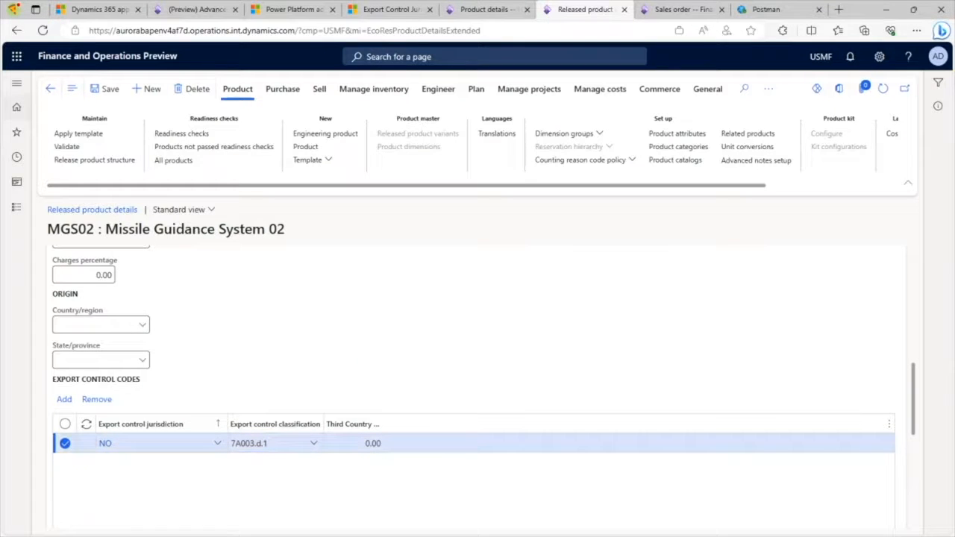
# Step: Reload the sales order list and open the latest Cave Wholesales order
pyautogui.click(674, 11)
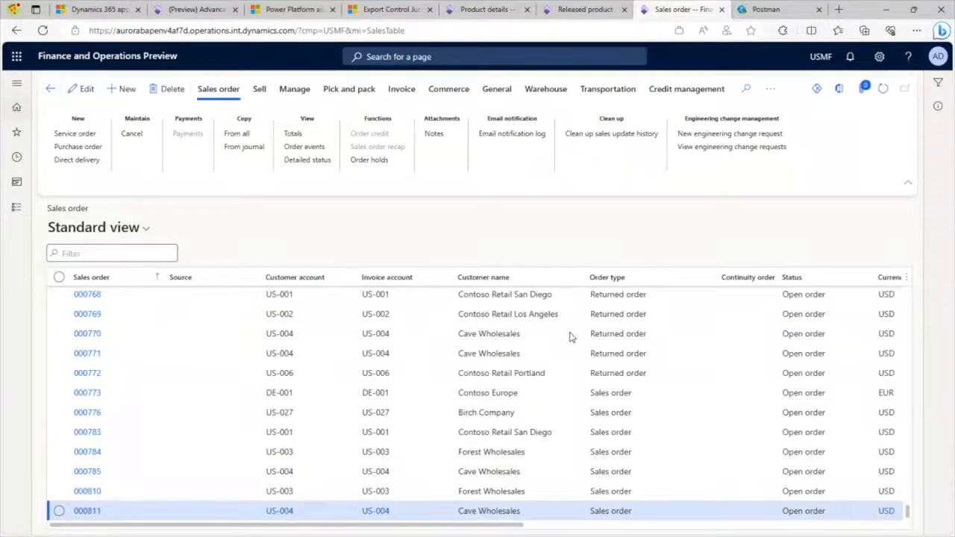
pyautogui.click(513, 26)
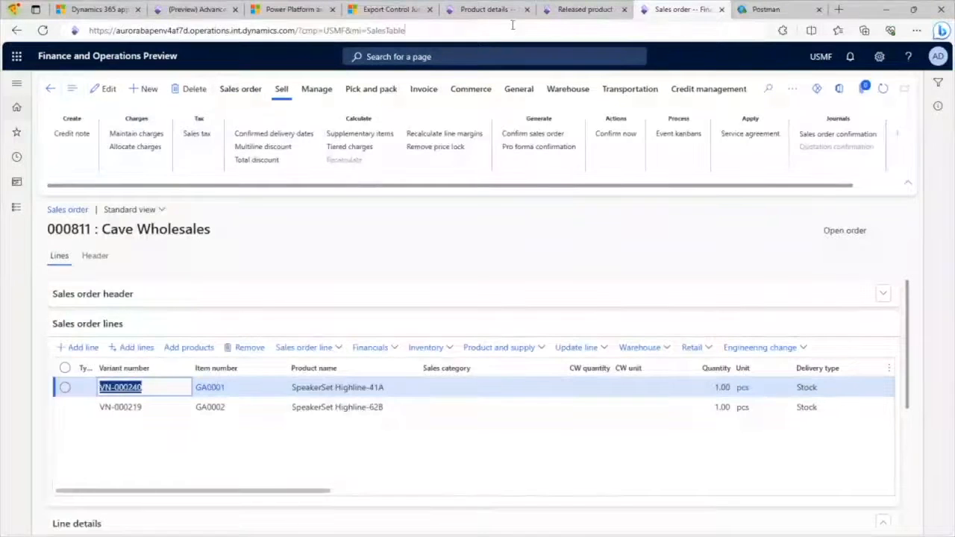
pyautogui.press('Return')
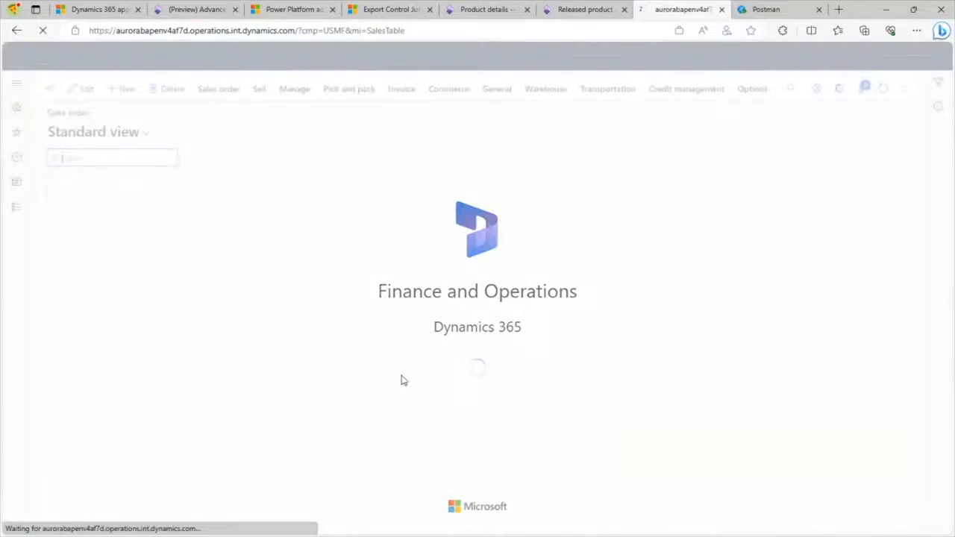
pyautogui.click(86, 511)
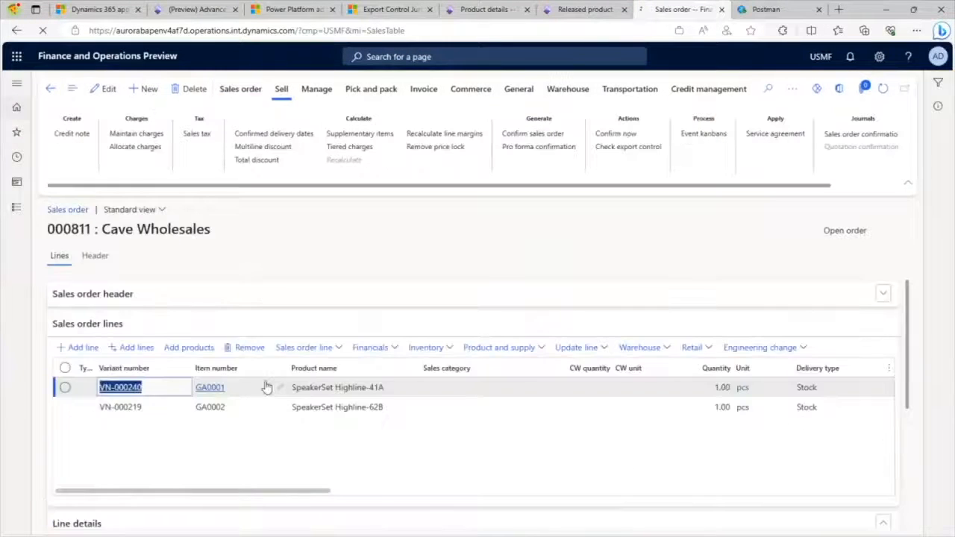
# Step: Add a sales order line for item MGS03 with a quantity of 1
pyautogui.click(129, 407)
pyautogui.click(78, 347)
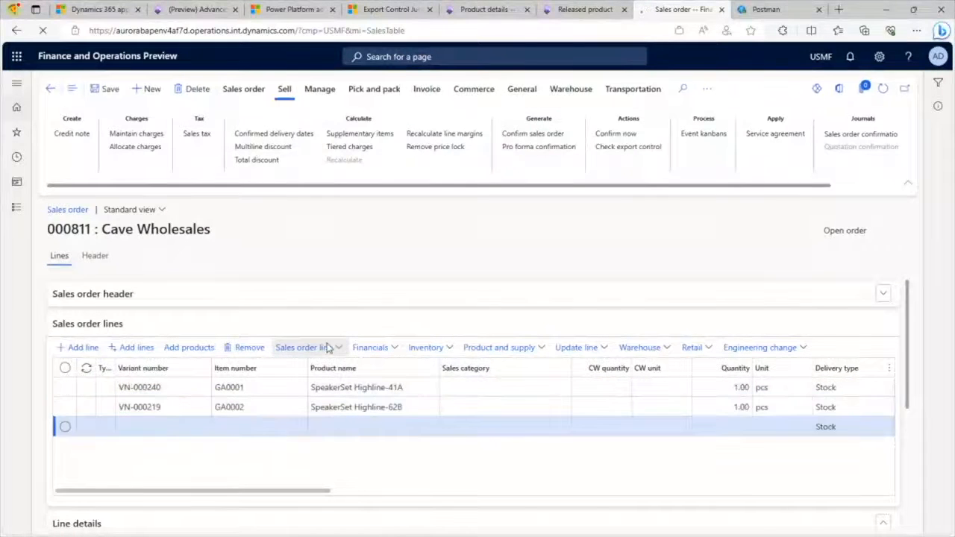
pyautogui.write('M')
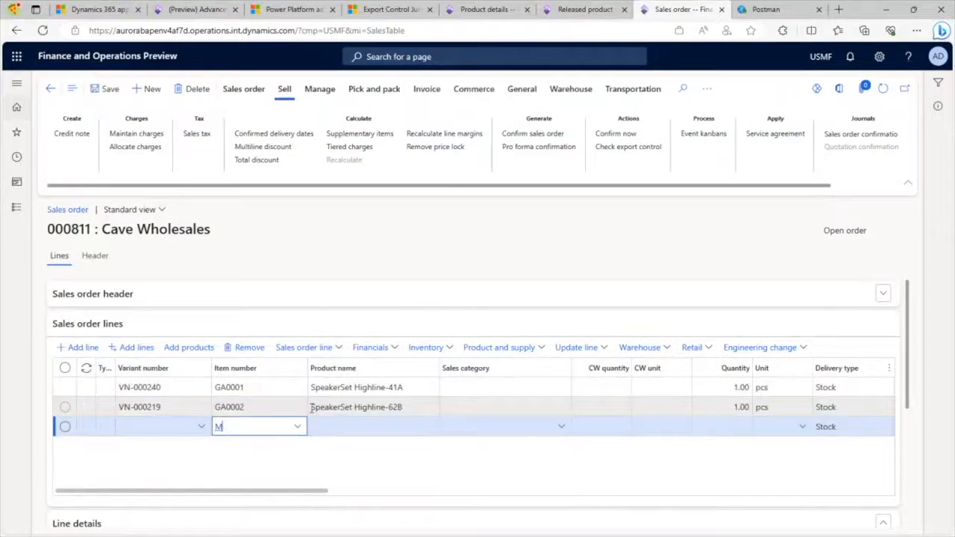
pyautogui.write('GS03')
pyautogui.click(501, 429)
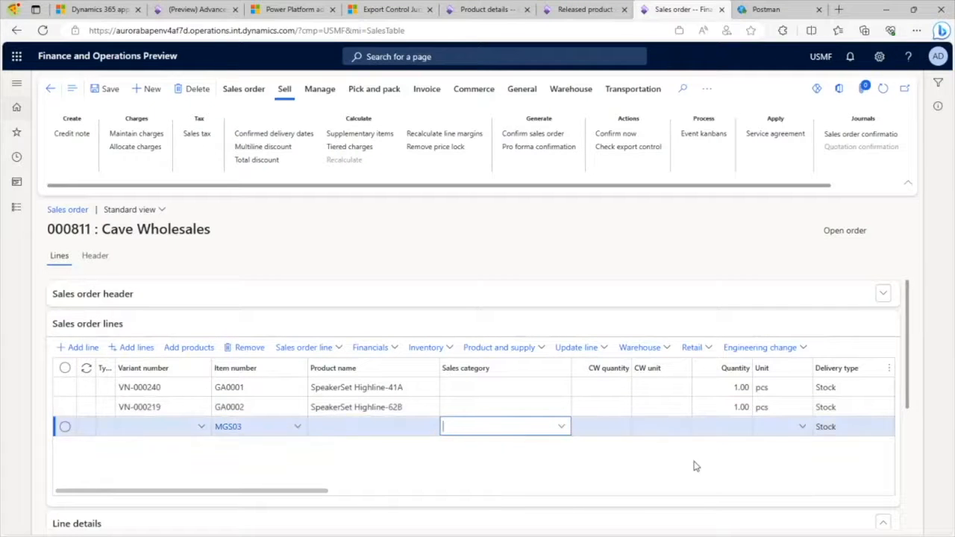
pyautogui.press('Tab')
pyautogui.press('Tab')
pyautogui.press('Tab')
pyautogui.write('1')
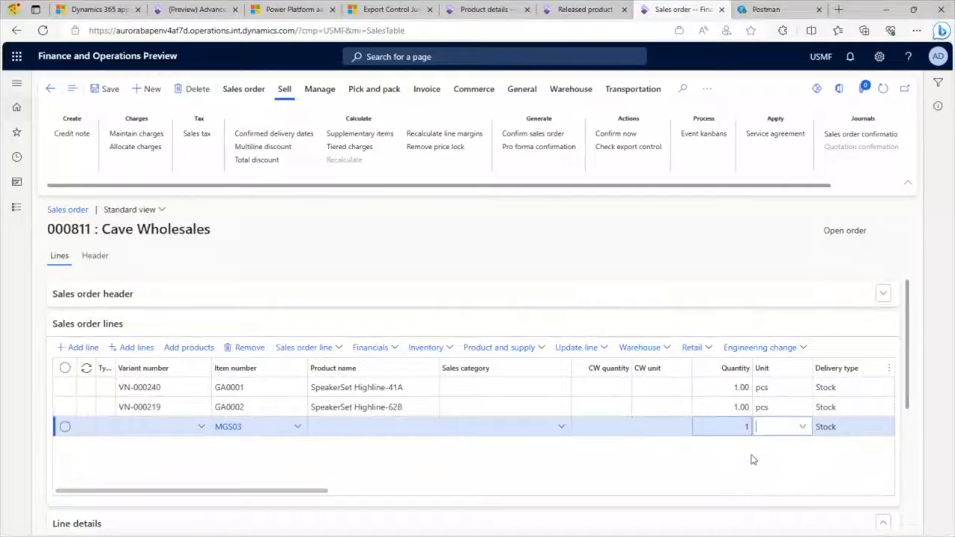
# Step: Set the site of the MGS03 order line to 1 and return to the first columns of the lines
pyautogui.press('Tab')
pyautogui.press('Tab')
pyautogui.press('Tab')
pyautogui.press('Tab')
pyautogui.press('Tab')
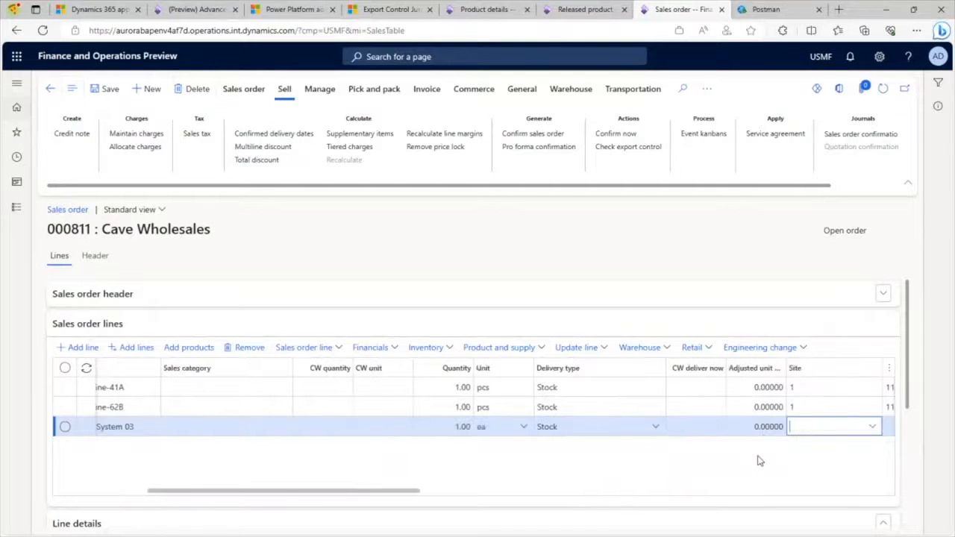
pyautogui.write('1')
pyautogui.press('Tab')
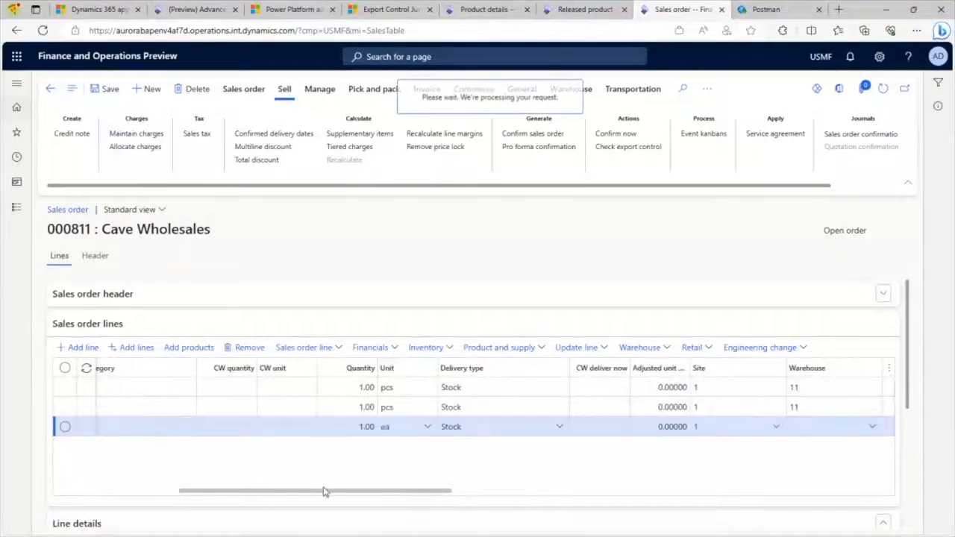
pyautogui.moveTo(324, 493); pyautogui.dragTo(200, 493)
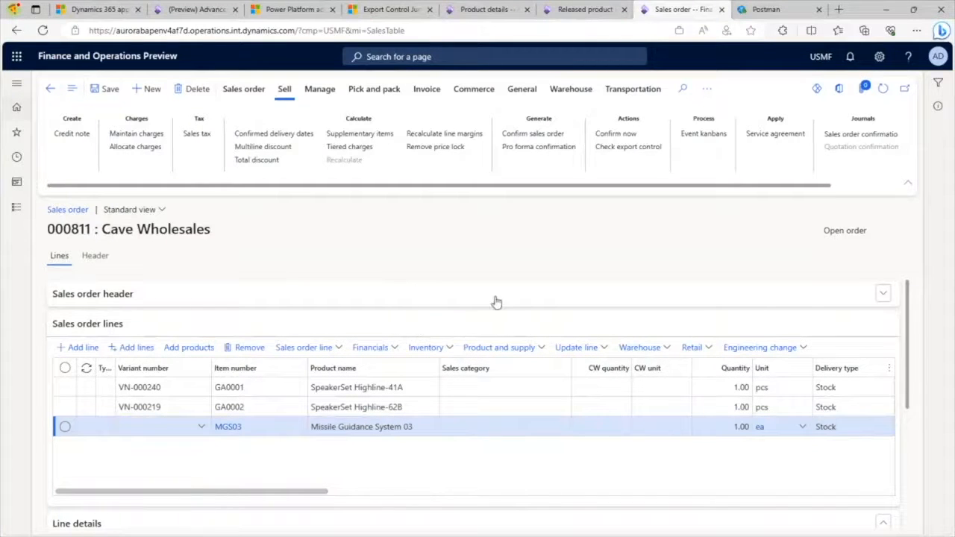
# Step: Check the sales order's export control for all lines, and try to confirm the order with its full messages expanded
pyautogui.click(629, 149)
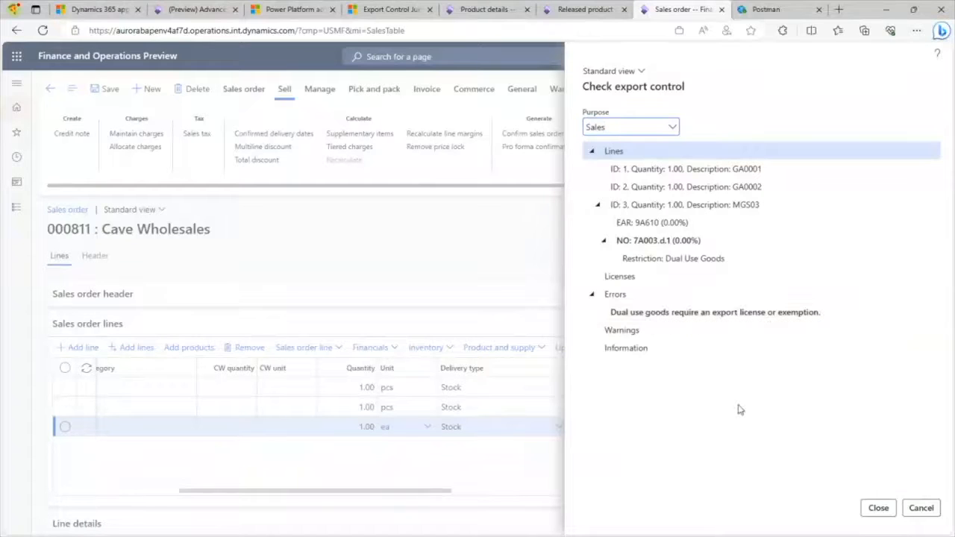
pyautogui.click(921, 508)
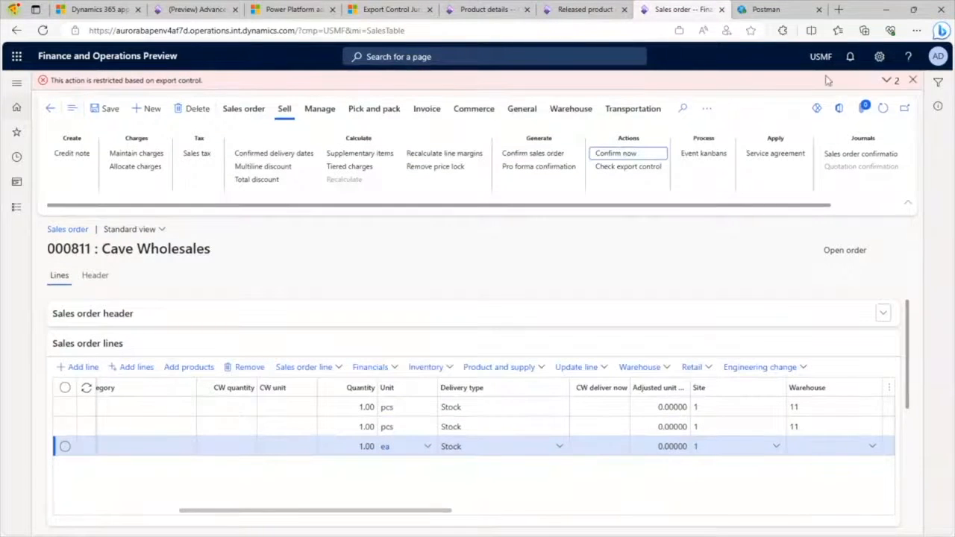
pyautogui.click(889, 80)
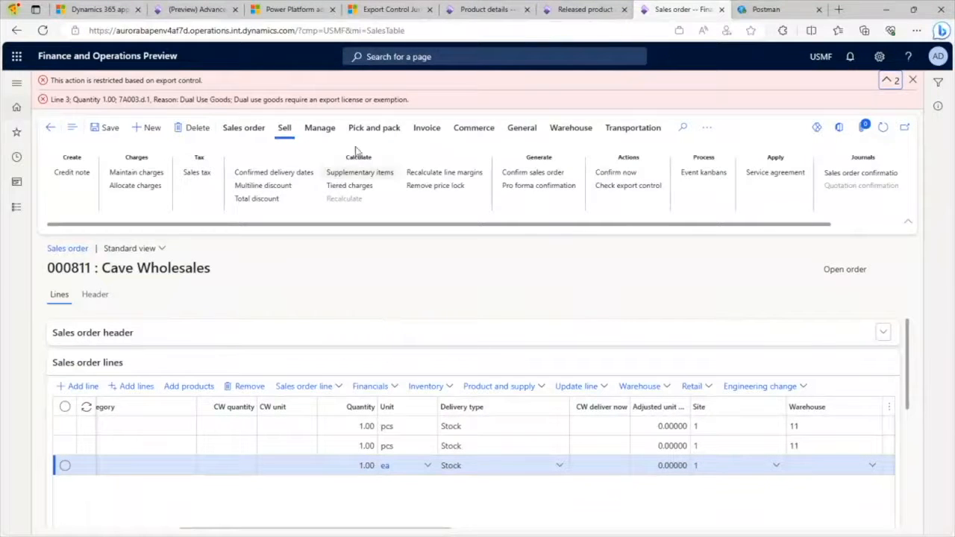
# Step: Switch to the Export Control app, open the NO jurisdiction's prototype license and start a new license line
pyautogui.click(364, 11)
pyautogui.scroll(-5, 359, 437)
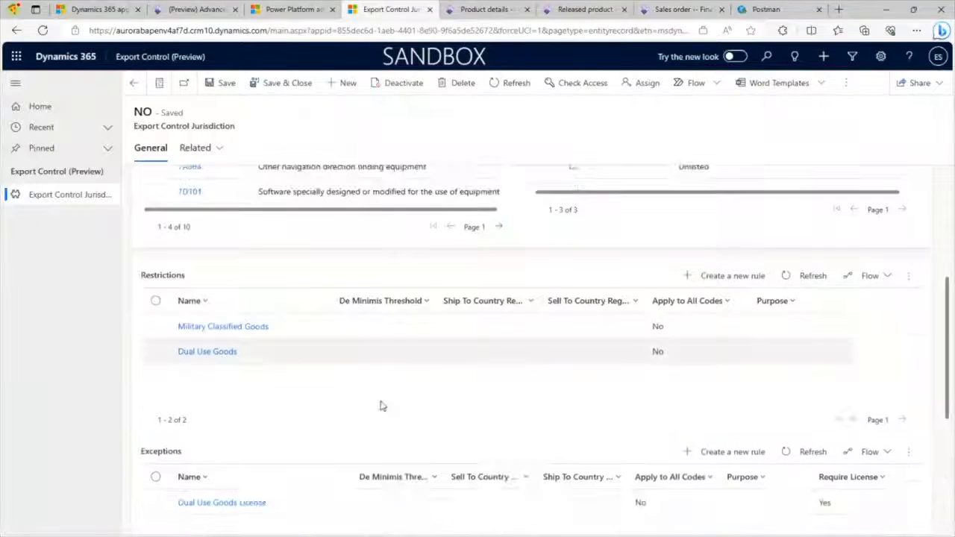
pyautogui.click(216, 401)
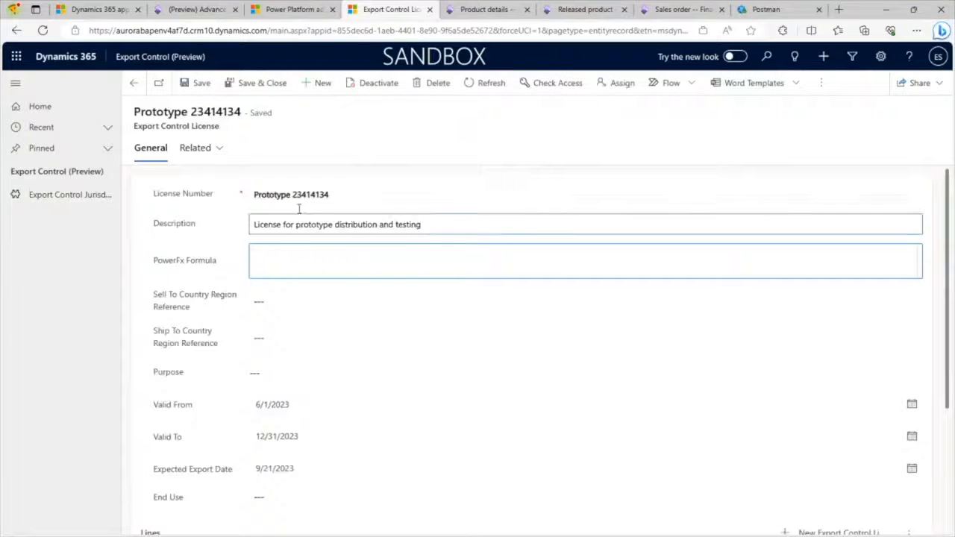
pyautogui.scroll(-3, 326, 416)
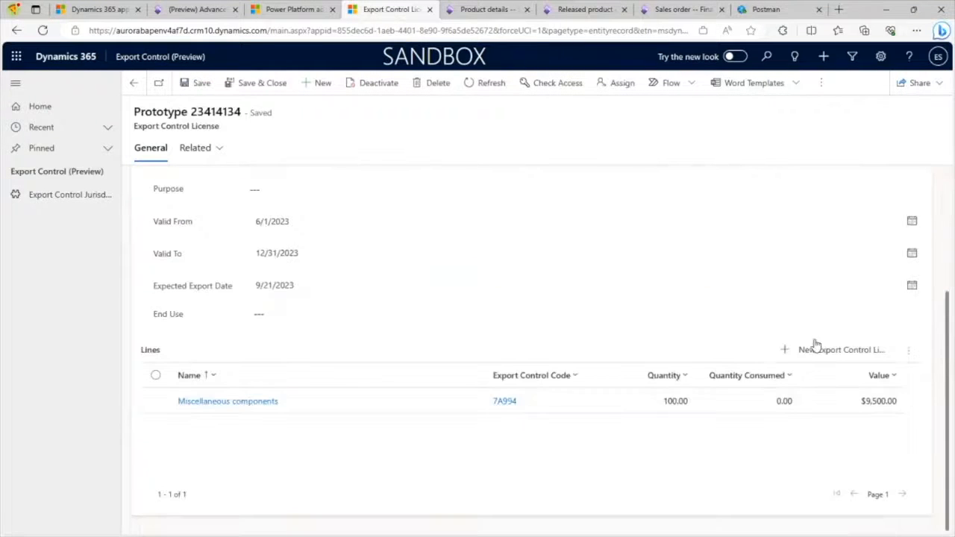
pyautogui.click(839, 349)
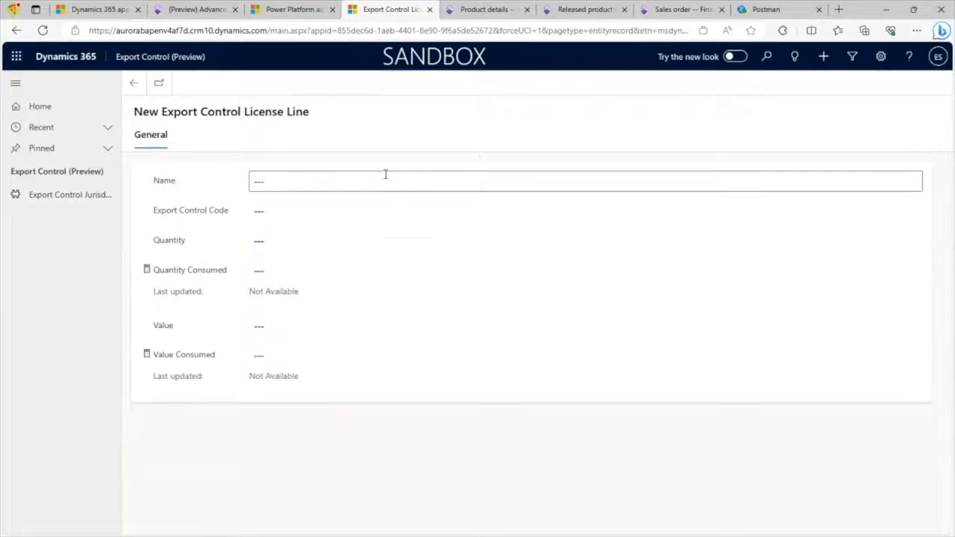
# Step: Name the license line Demonstration of MGS02, set its code to 7A003.d.1 and quantity to 1, and save and close it
pyautogui.click(384, 174)
pyautogui.write('Demonstration of MGS02')
pyautogui.press('Tab')
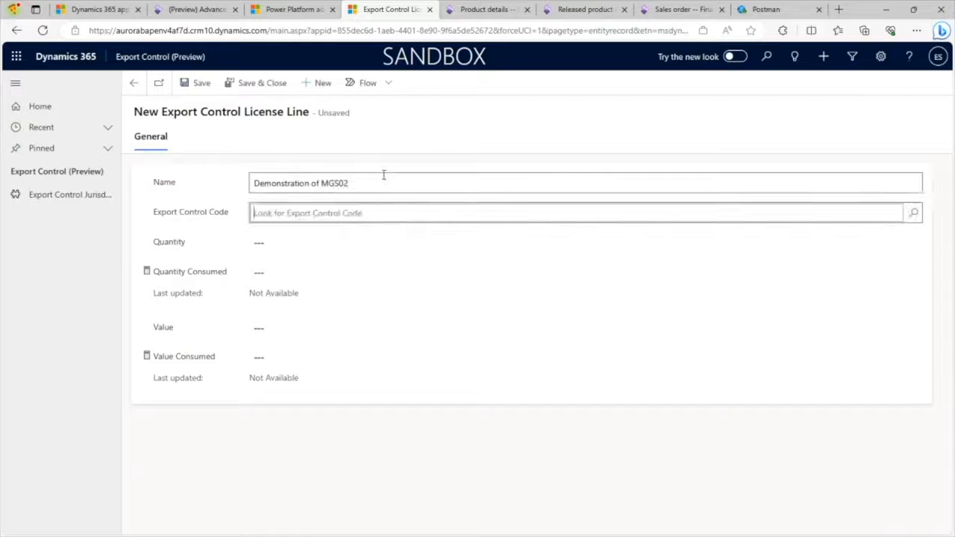
pyautogui.scroll(-2, 360, 309)
pyautogui.scroll(2, 369, 286)
pyautogui.click(367, 276)
pyautogui.click(306, 248)
pyautogui.write('1')
pyautogui.press('Tab')
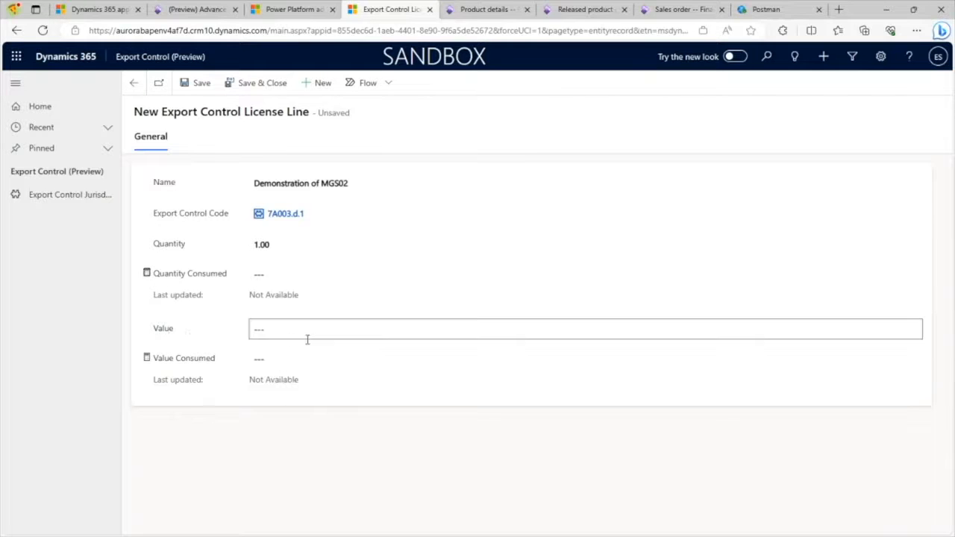
pyautogui.click(245, 94)
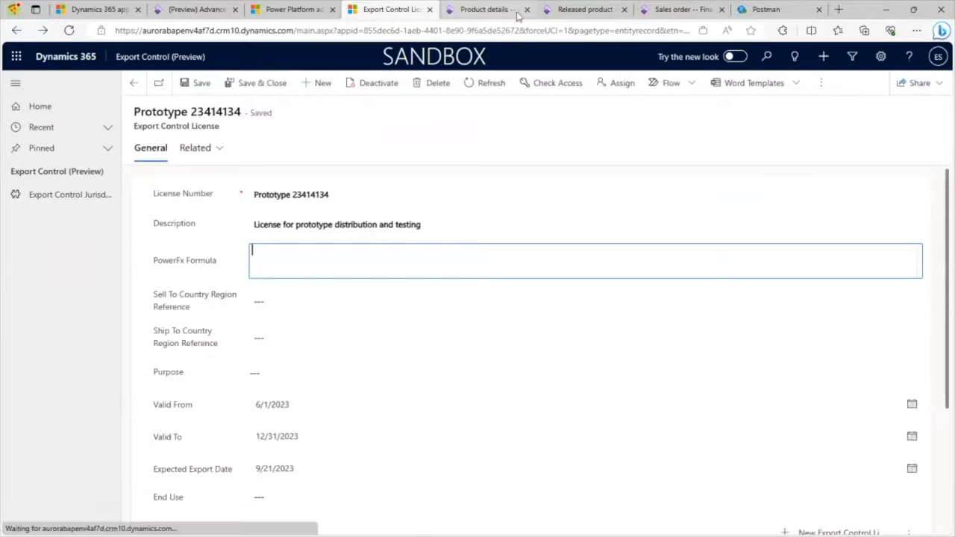
# Step: Back in Finance and Operations, assign the NO jurisdiction and its prototype license to the MGS03 order line, save, and check export control
pyautogui.click(679, 9)
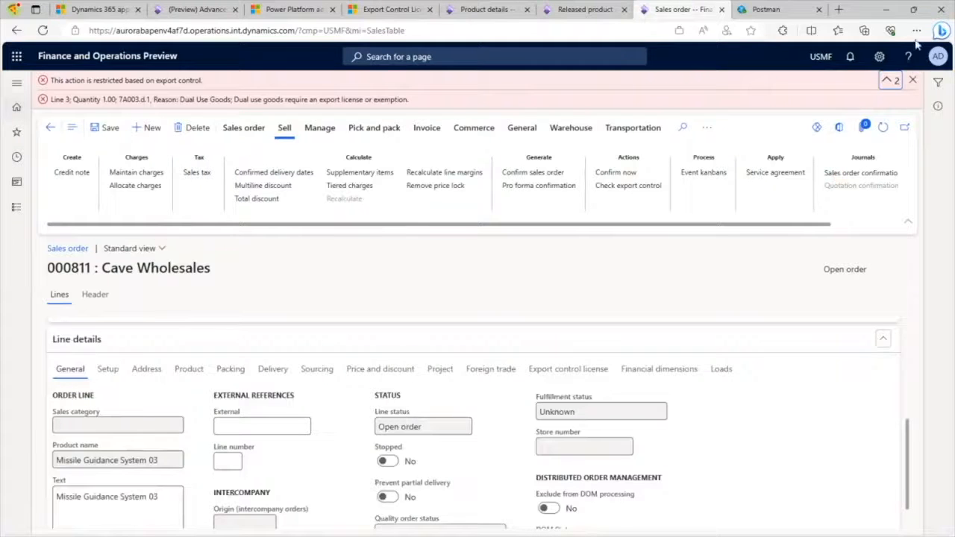
pyautogui.click(913, 80)
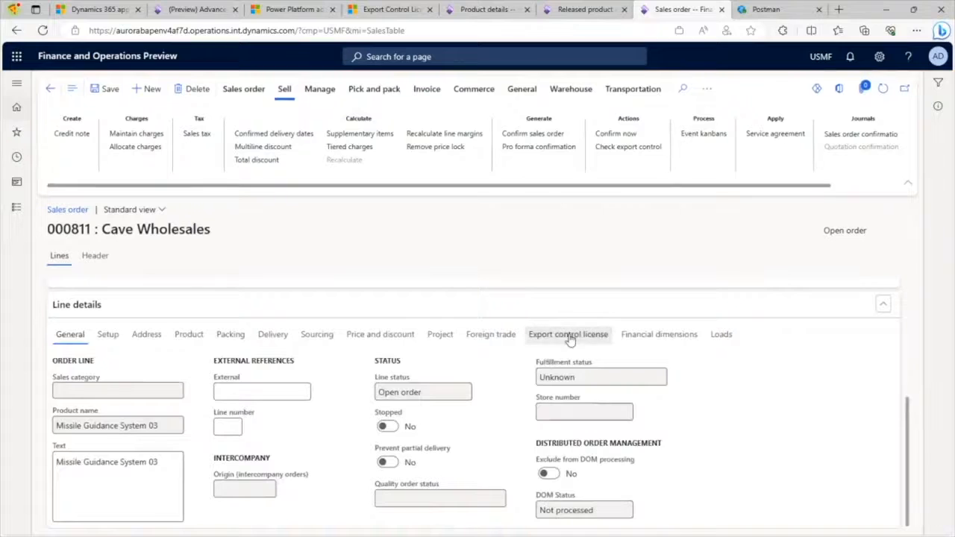
pyautogui.click(571, 340)
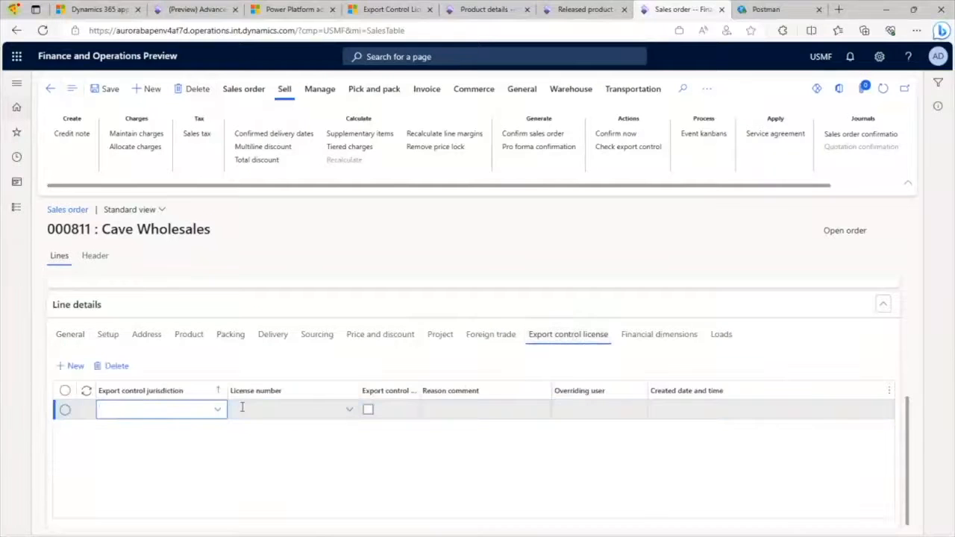
pyautogui.click(162, 411)
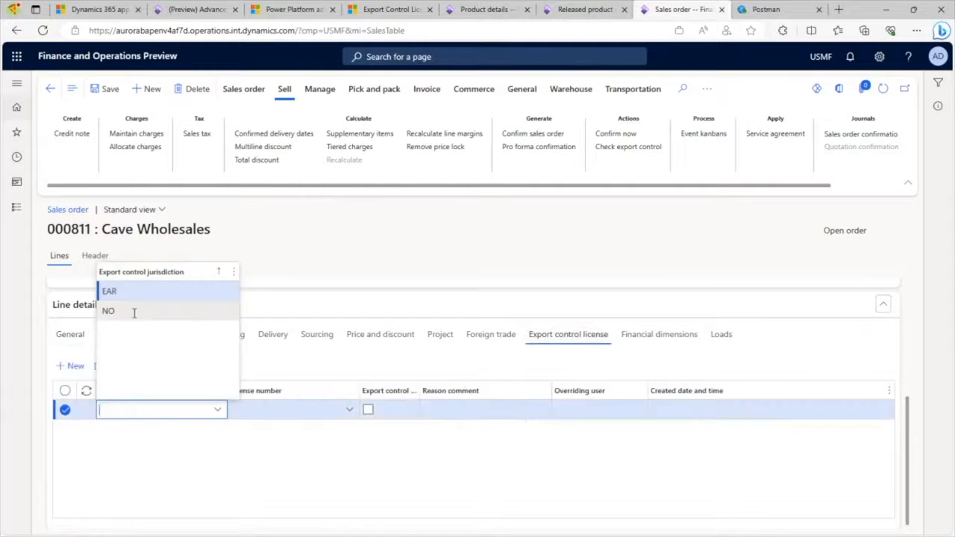
pyautogui.click(134, 313)
pyautogui.click(351, 413)
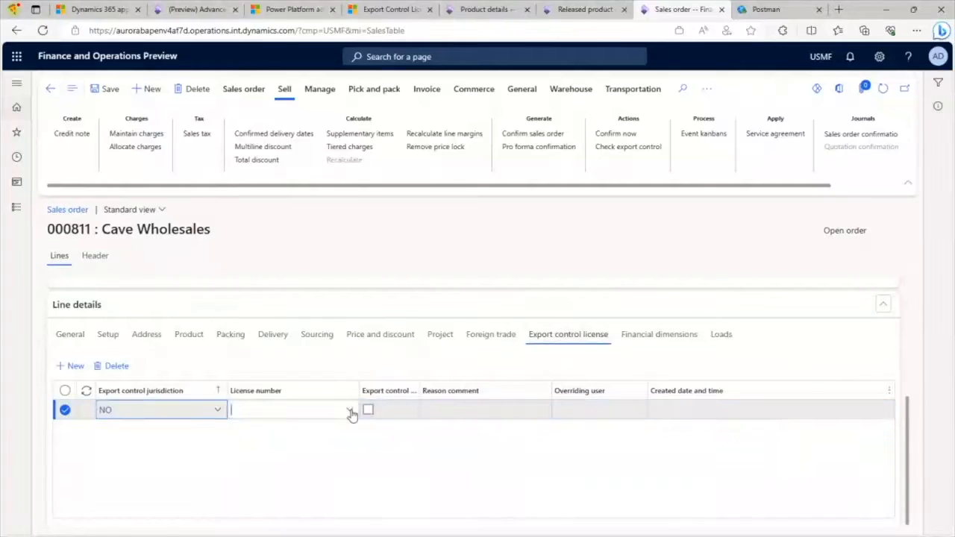
pyautogui.click(351, 411)
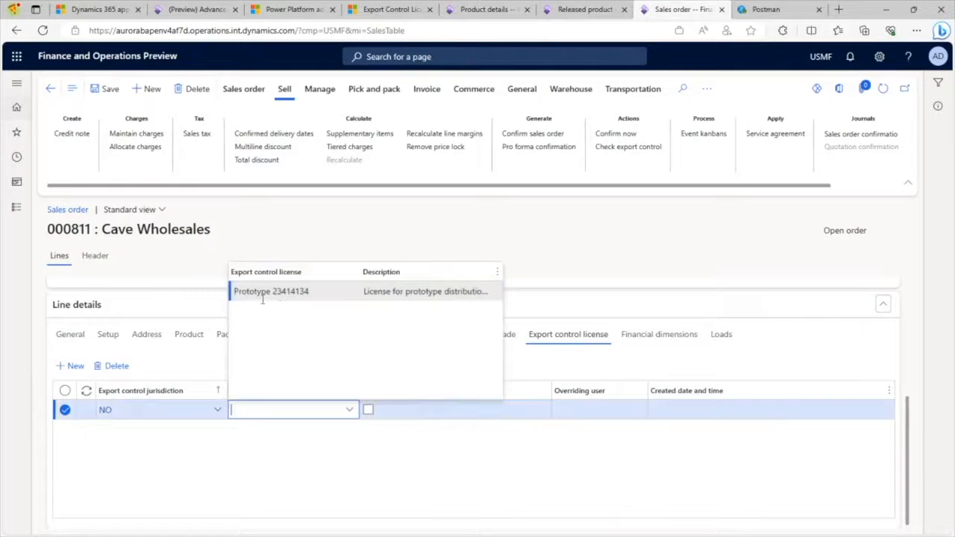
pyautogui.click(296, 294)
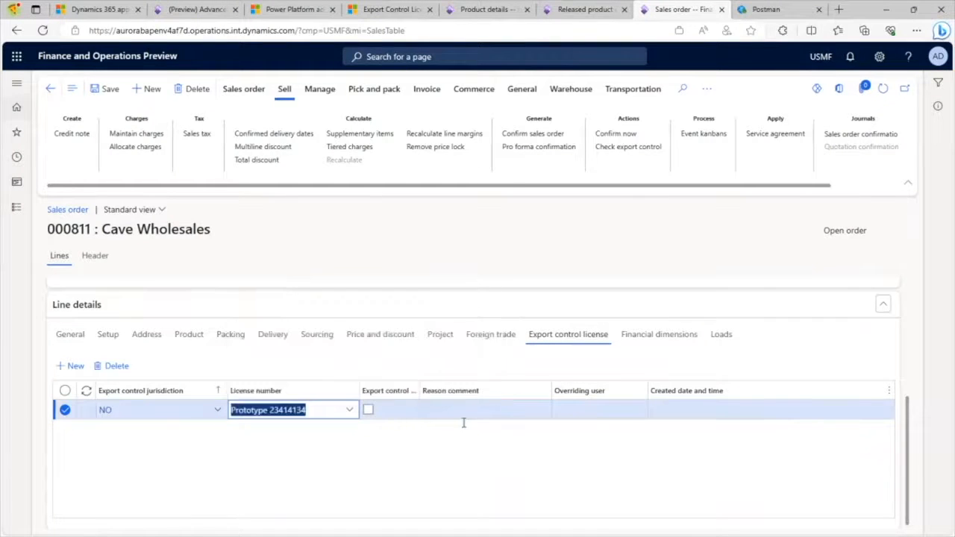
pyautogui.click(104, 90)
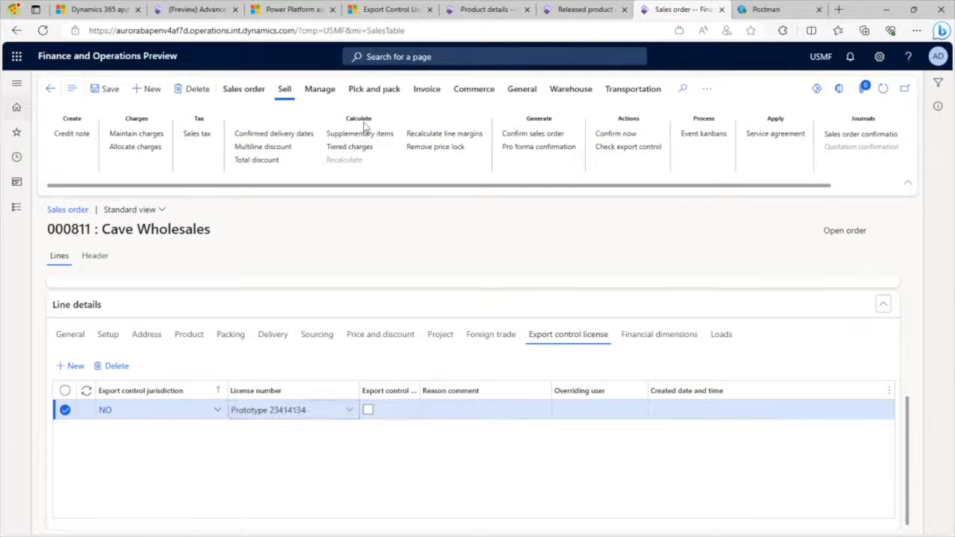
pyautogui.click(612, 149)
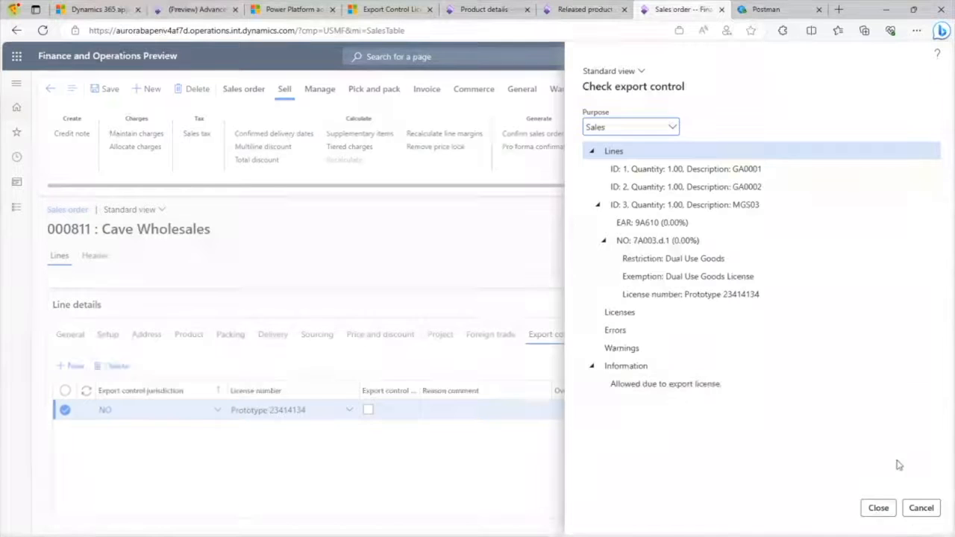
pyautogui.click(922, 508)
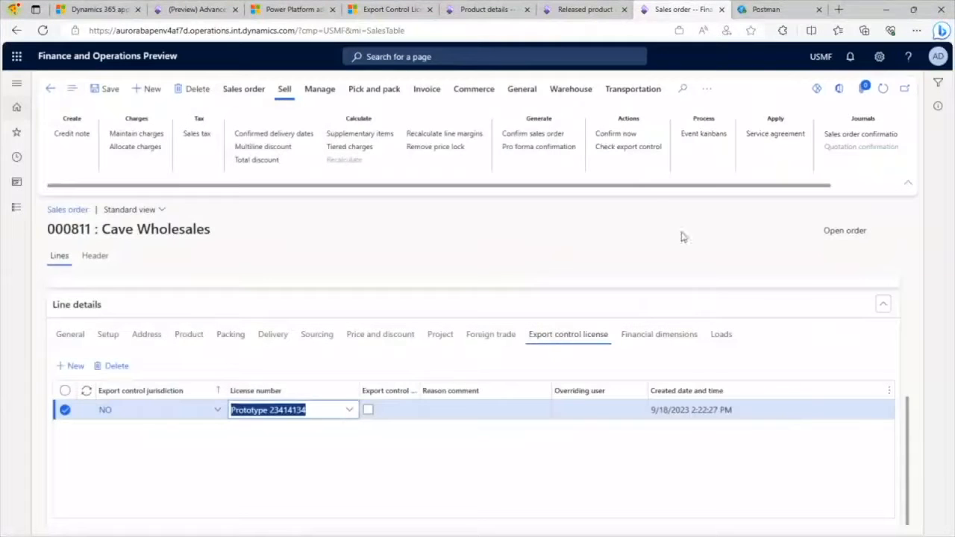
# Step: Delete the prototype export control license in the Export Control app and rerun the export control check on the sales order
pyautogui.click(389, 20)
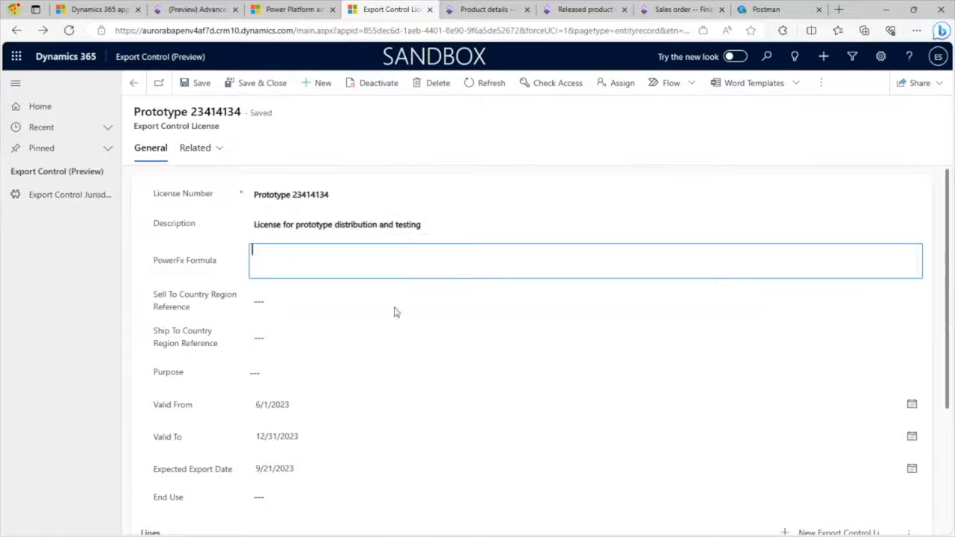
pyautogui.scroll(-3, 241, 221)
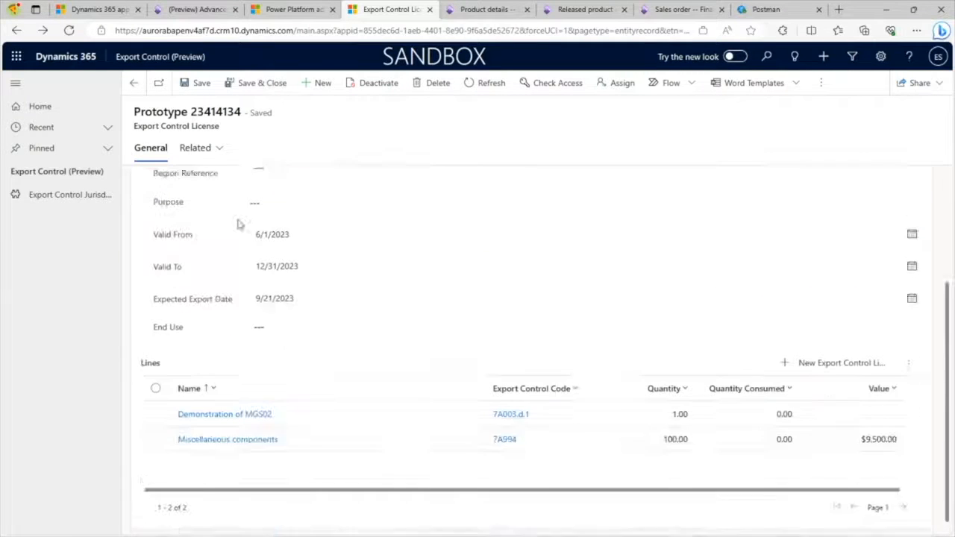
pyautogui.click(344, 406)
pyautogui.click(439, 86)
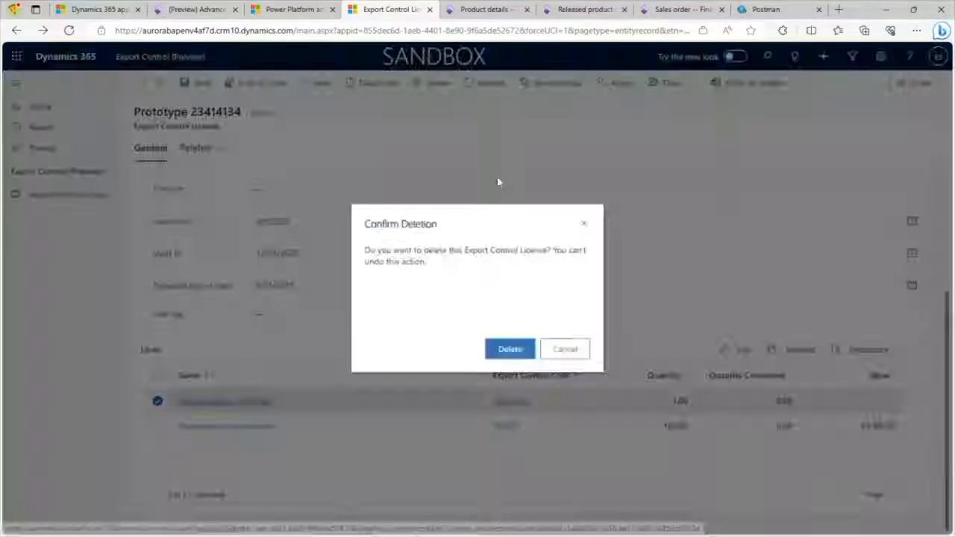
pyautogui.click(509, 348)
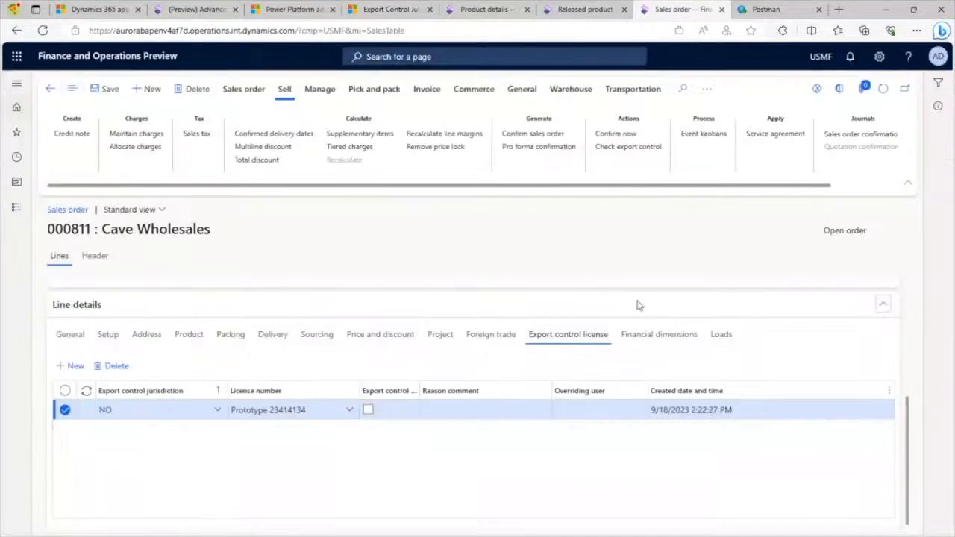
pyautogui.click(628, 146)
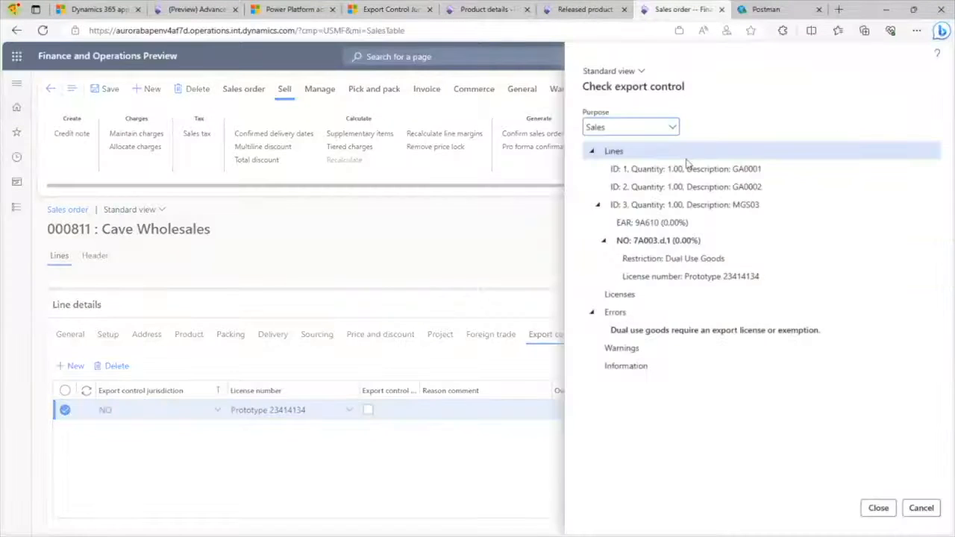
pyautogui.click(921, 508)
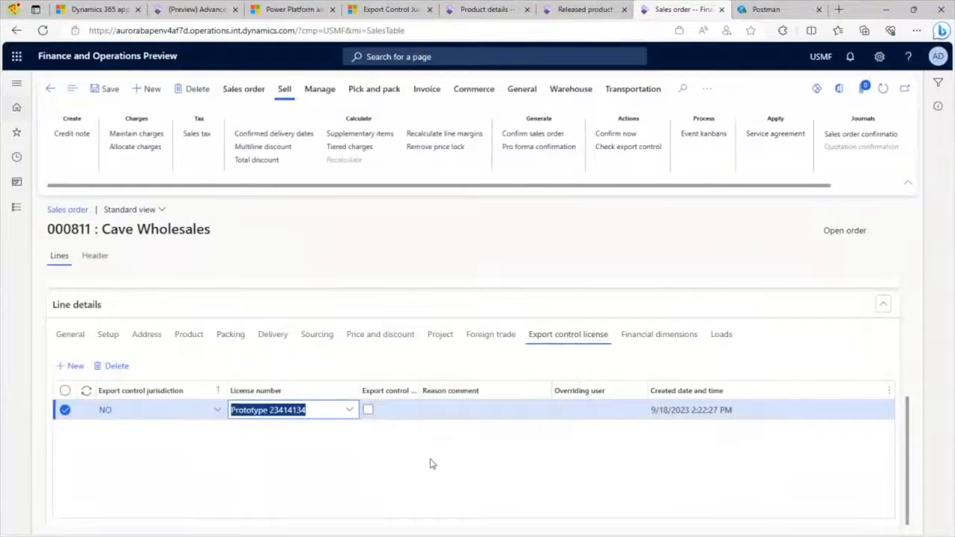
# Step: Override export control on the MGS03 line's license with the reason "We have analyzed for this usage, and is allowed", save, and recheck the order
pyautogui.click(369, 412)
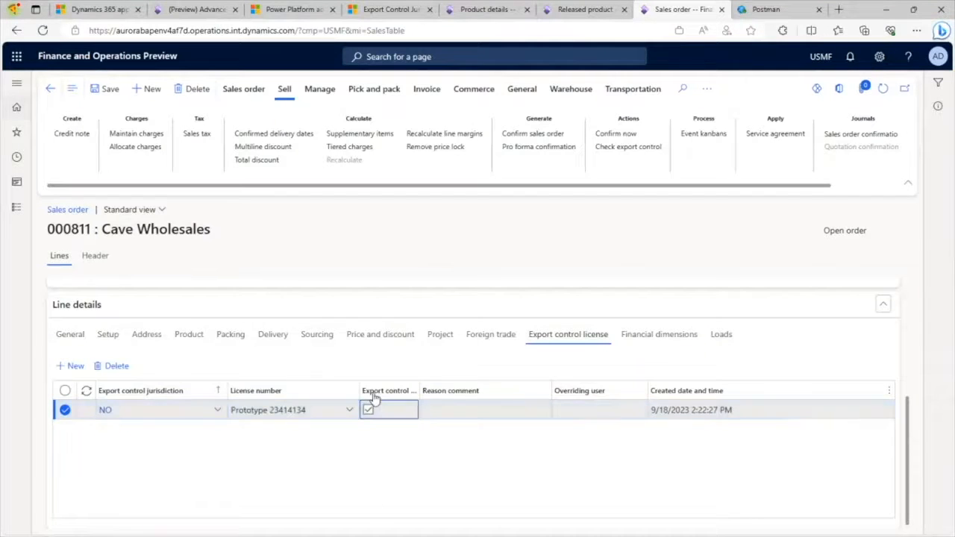
pyautogui.click(467, 410)
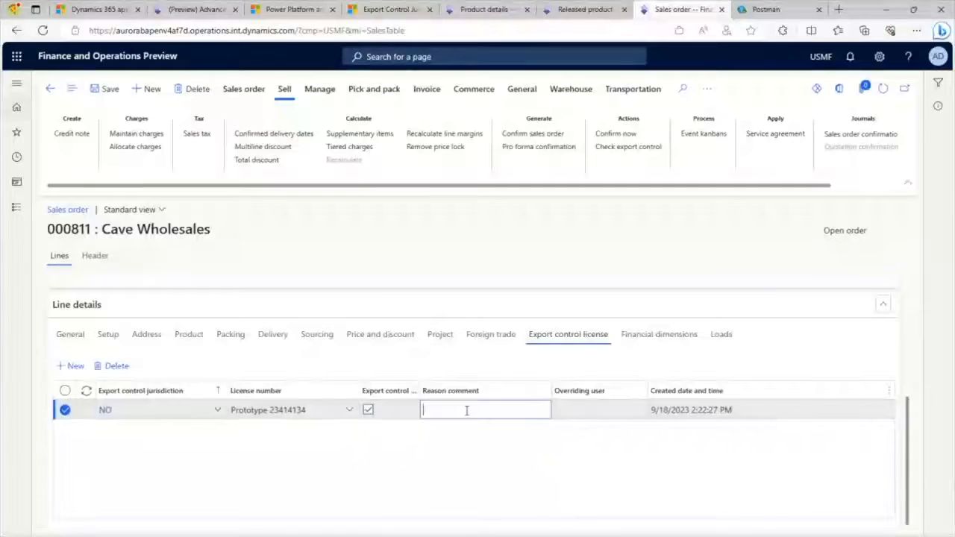
pyautogui.write('We have analyze')
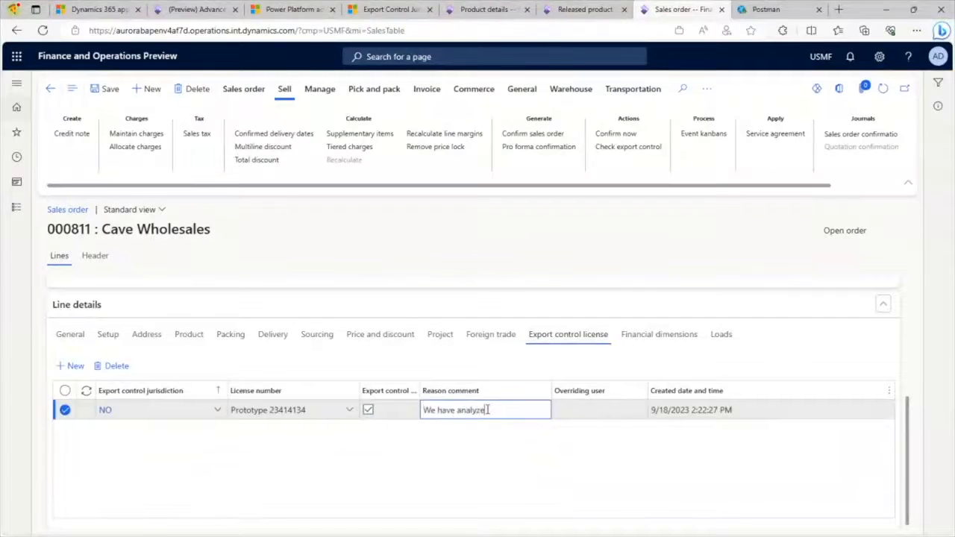
pyautogui.write('d for this usage, and is allowed')
pyautogui.hotkey('ctrl', 's')
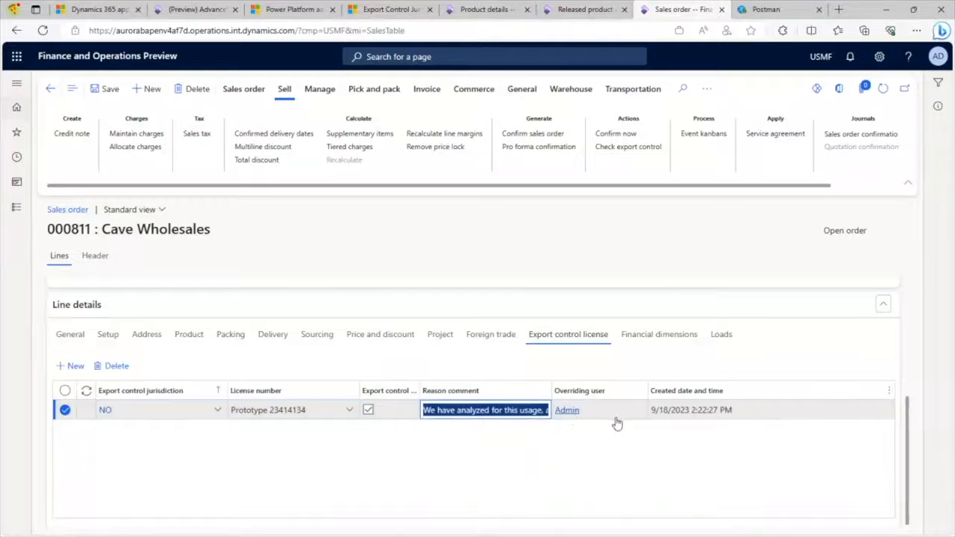
pyautogui.click(629, 147)
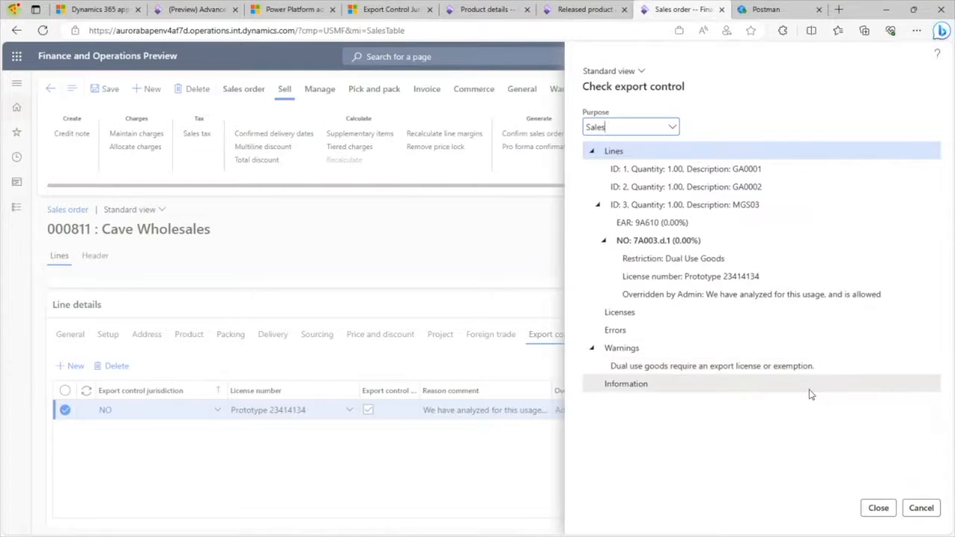
pyautogui.click(921, 508)
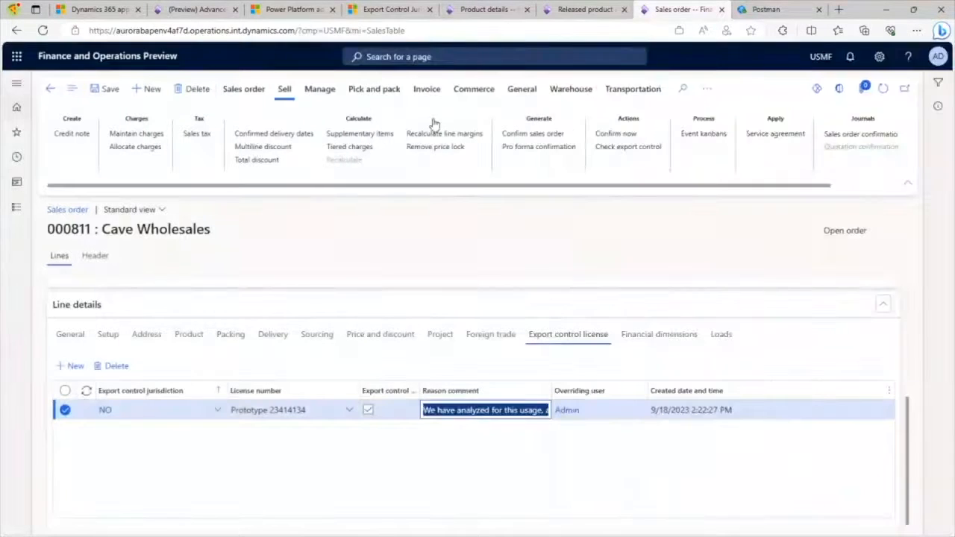
# Step: Return to the Export Control app and open the NO jurisdiction's Military Classified Goods restriction rule
pyautogui.click(384, 10)
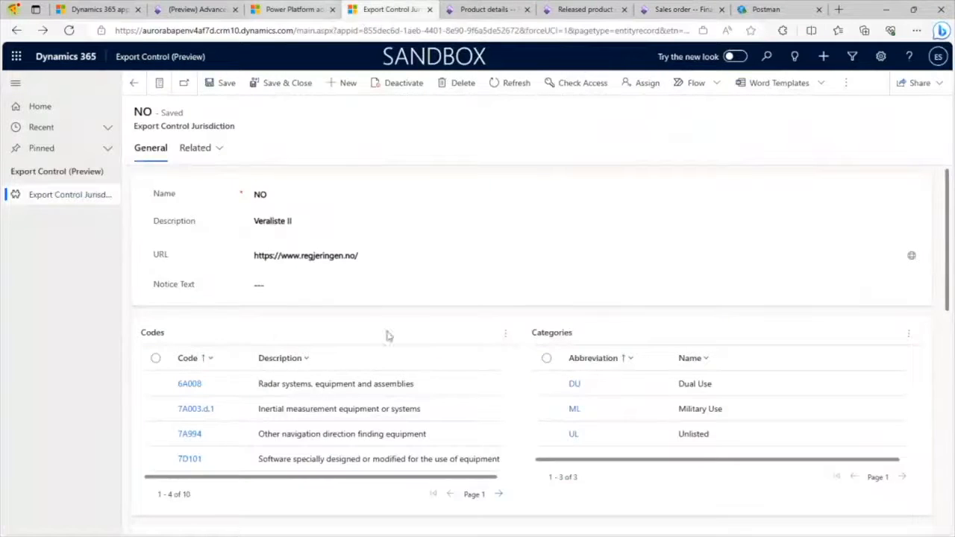
pyautogui.scroll(-3, 386, 336)
pyautogui.scroll(-3, 571, 418)
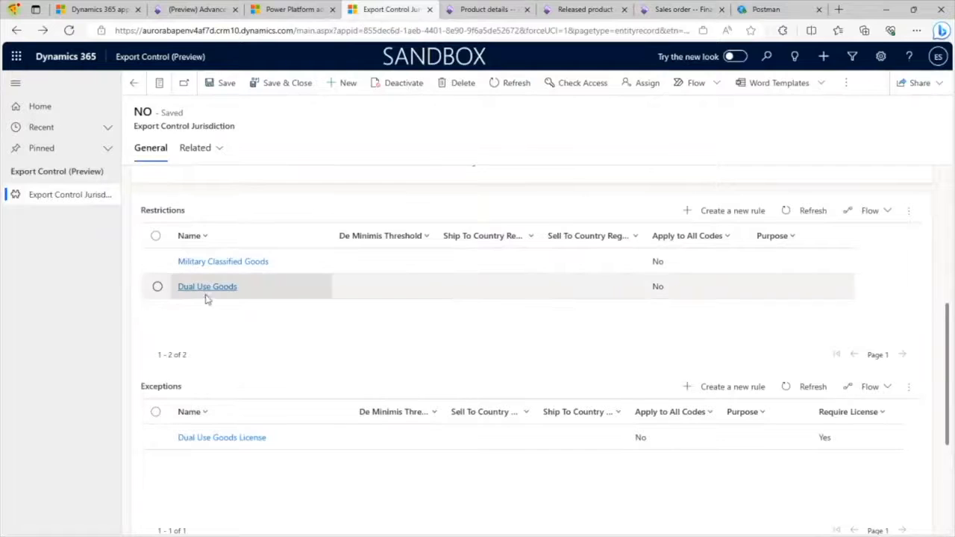
pyautogui.click(224, 262)
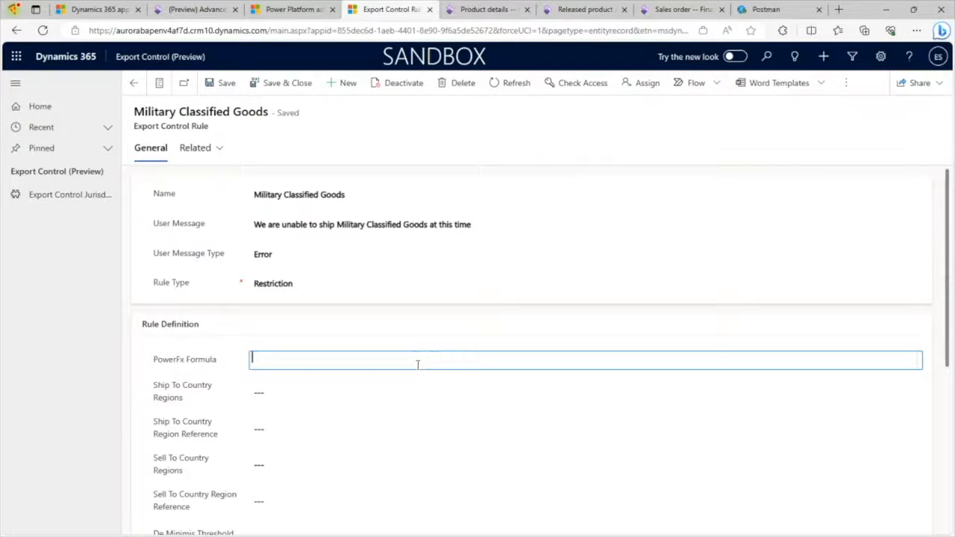
# Step: Begin the rule's PowerFx formula with an And function whose first condition is Document.ShipToCountryRegion="ITA"
pyautogui.write('And(Document')
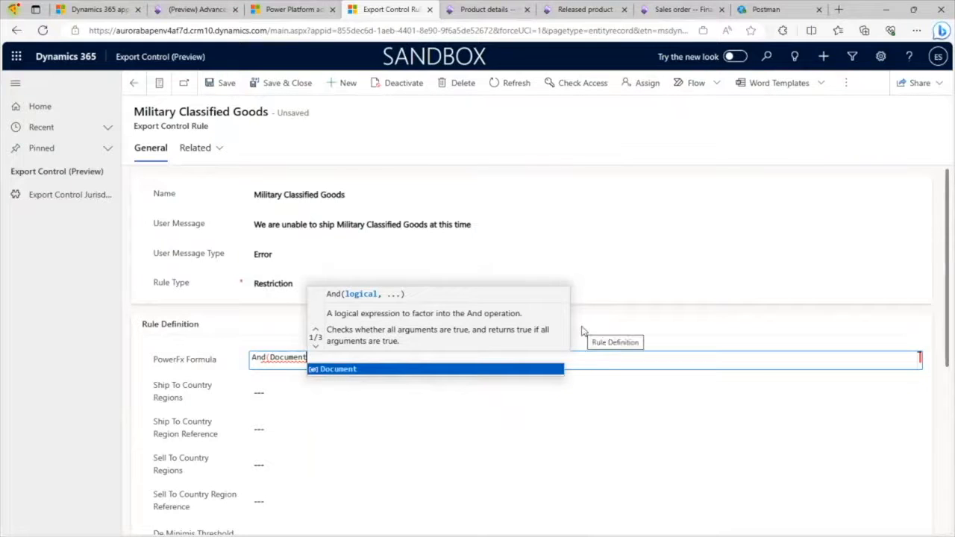
pyautogui.write('.')
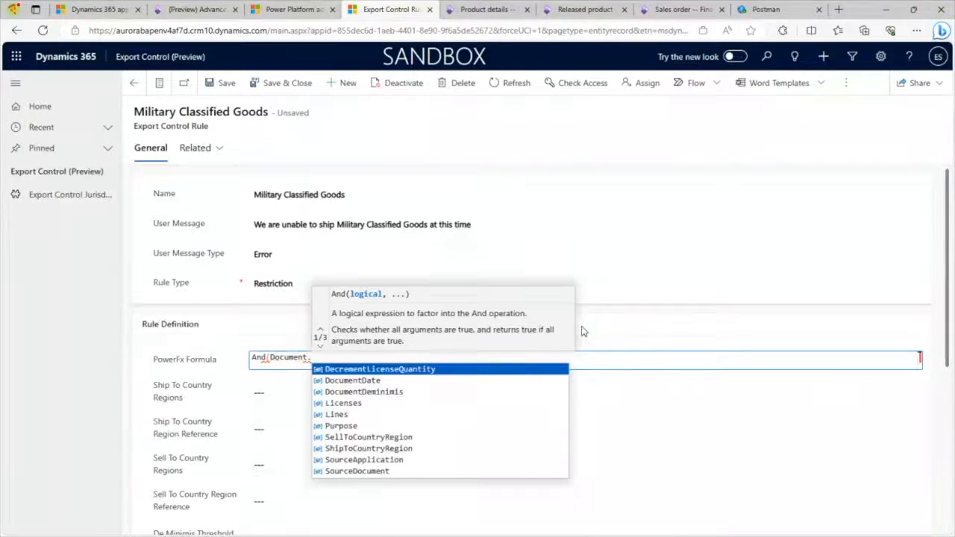
pyautogui.press('Down')
pyautogui.press('Down')
pyautogui.press('Down')
pyautogui.press('Down')
pyautogui.press('Down')
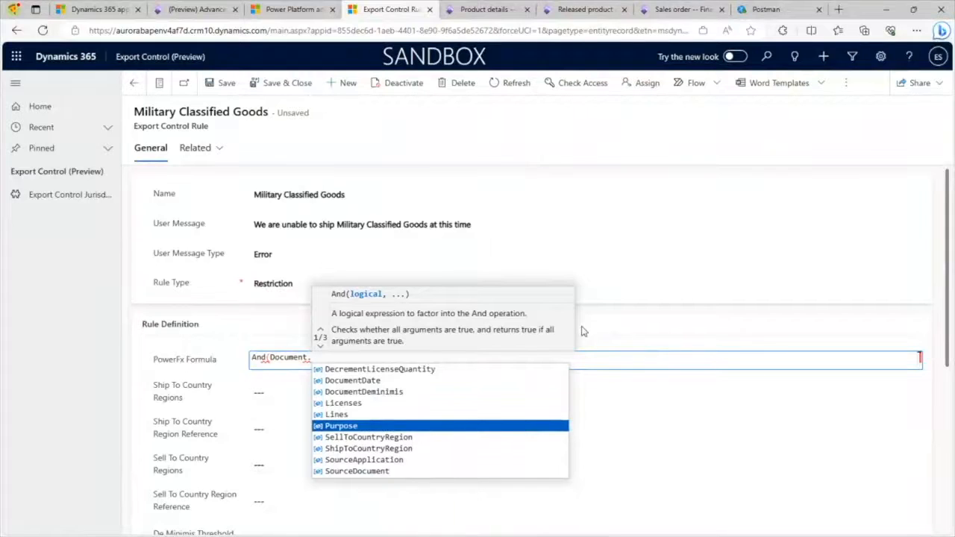
pyautogui.press('Down')
pyautogui.press('Down')
pyautogui.press('Tab')
pyautogui.write('=')
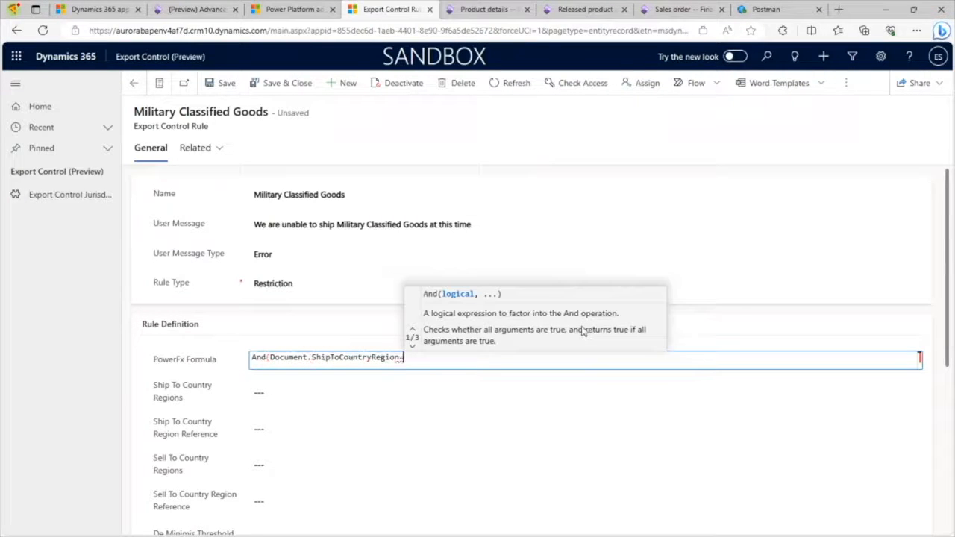
pyautogui.write('"ITA", ')
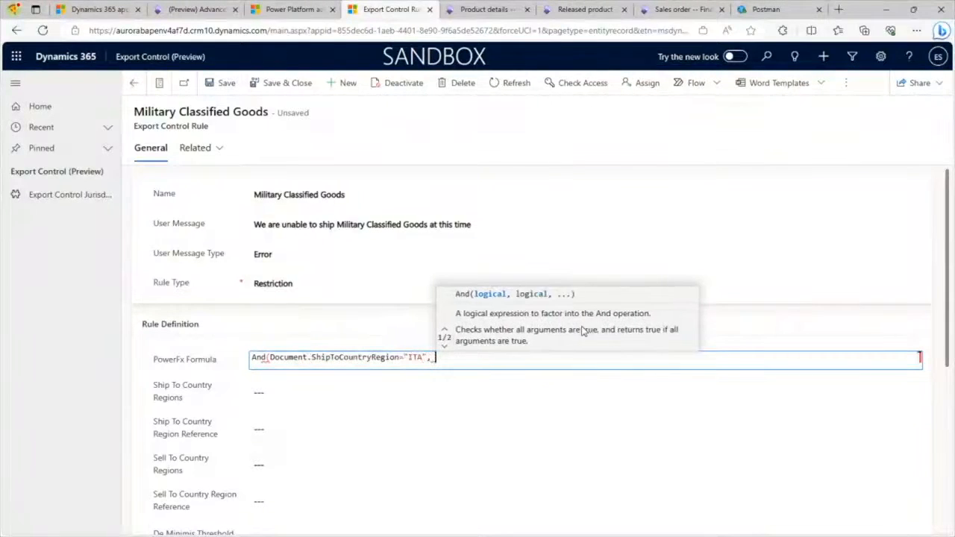
# Step: Complete the formula with the condition Document.DocumentDate > Date(2023, 1, 1) and save the rule
pyautogui.write('Document.Doc')
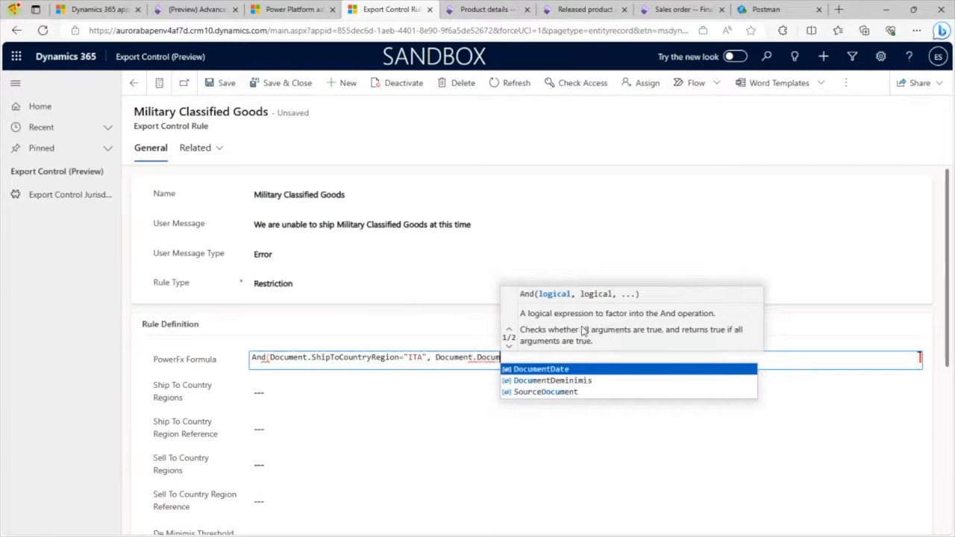
pyautogui.press('Tab')
pyautogui.write('> Da')
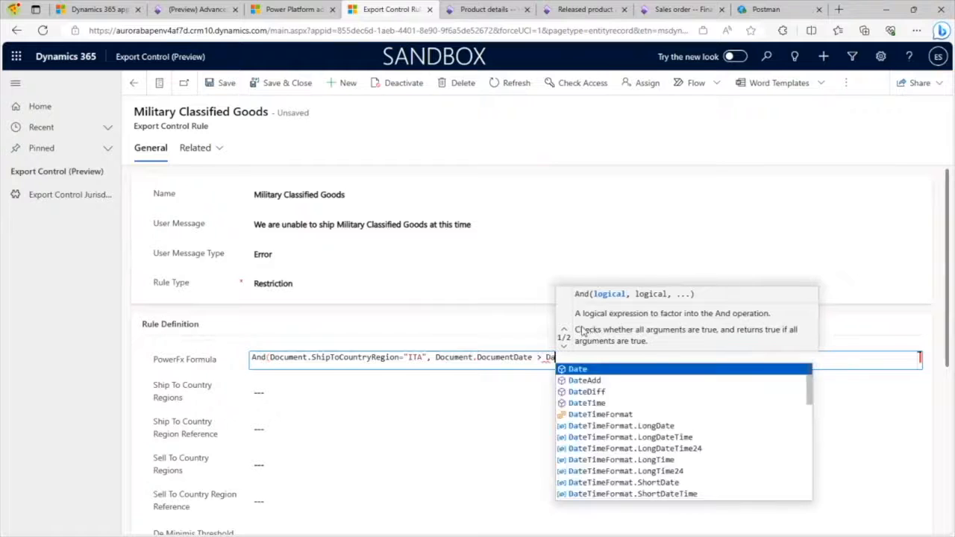
pyautogui.write('te(2023, 1, 1))')
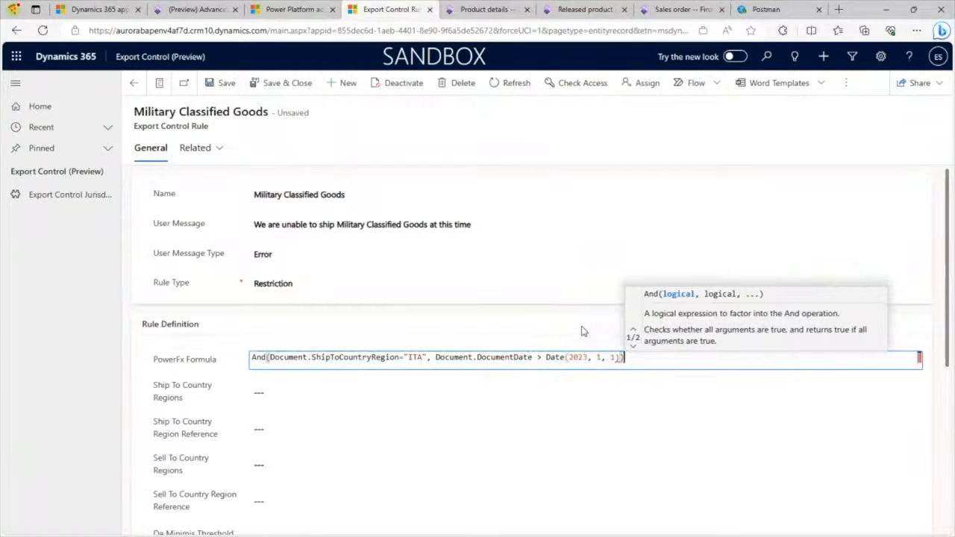
pyautogui.hotkey('ctrl', 's')
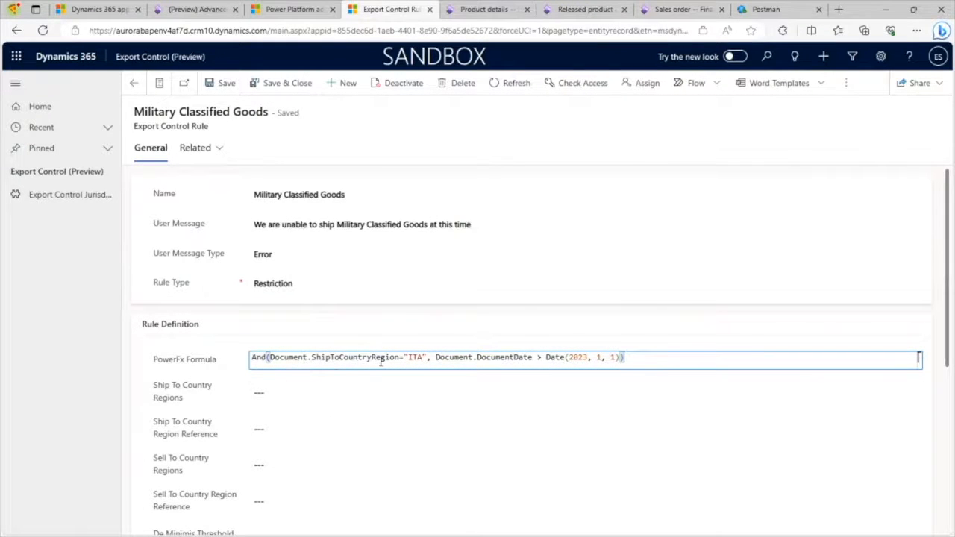
pyautogui.click(625, 358)
# Step: Switch to Postman, review the msdyn_CheckExportControl request body, send it, and examine the IsBlocked value in the response
pyautogui.click(769, 10)
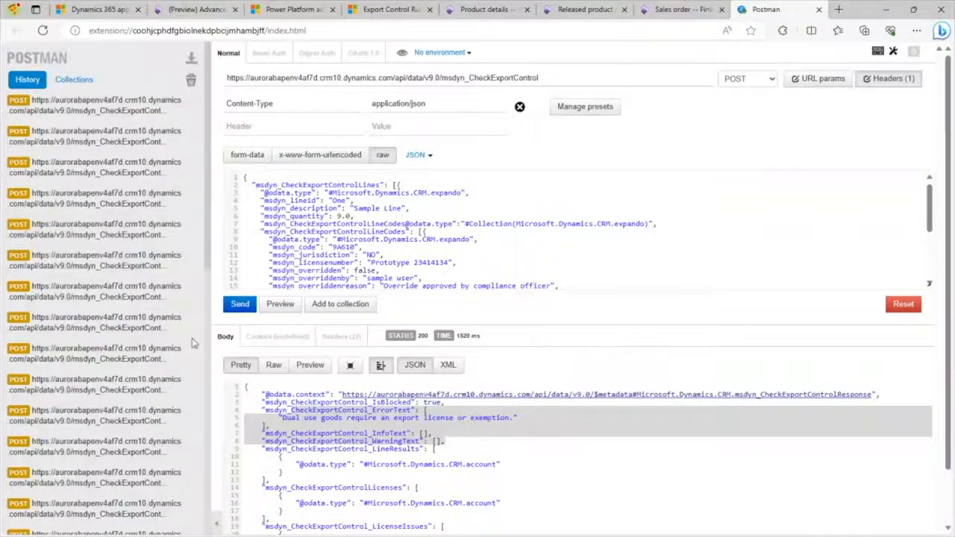
pyautogui.scroll(-2, 380, 253)
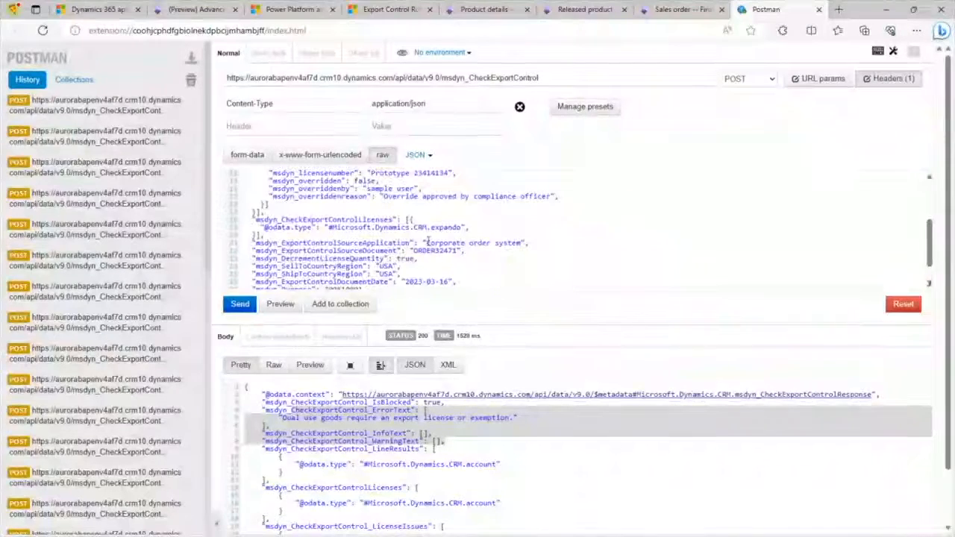
pyautogui.click(540, 242)
pyautogui.doubleClick(437, 251)
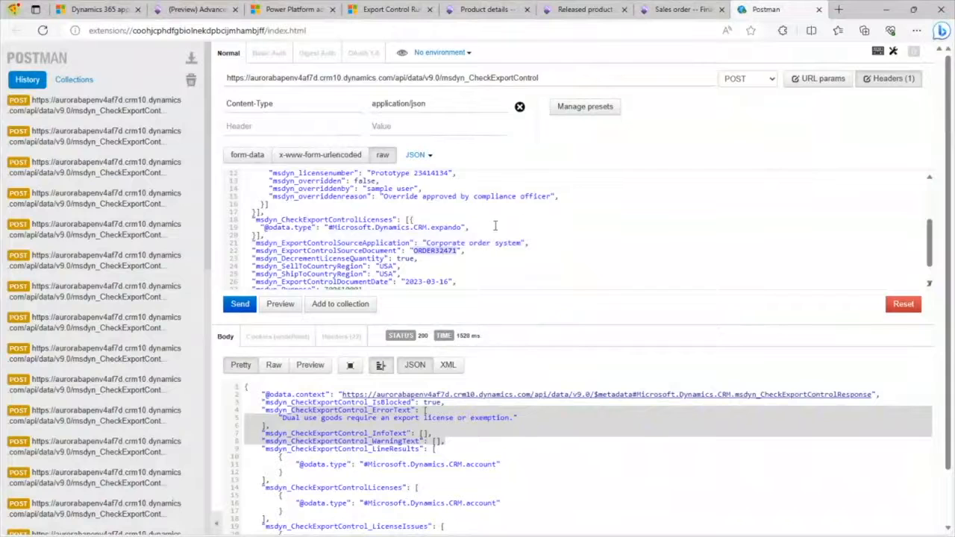
pyautogui.scroll(3, 496, 224)
pyautogui.hotkey('ctrl', 'Return')
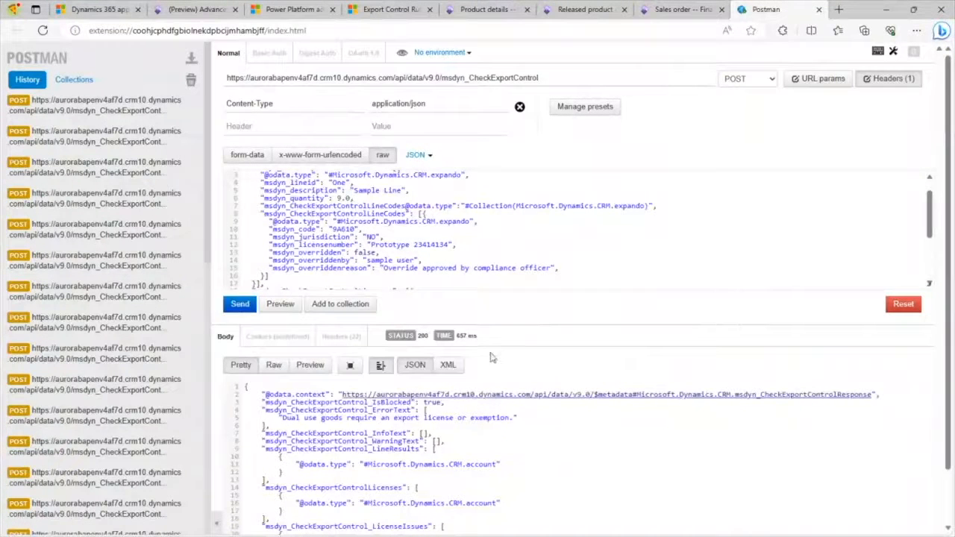
pyautogui.moveTo(465, 402); pyautogui.dragTo(312, 402)
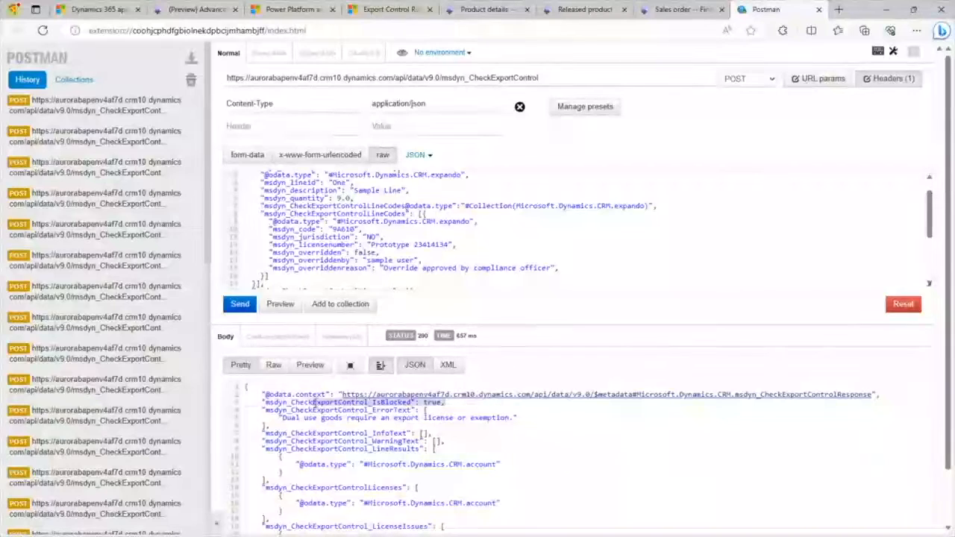
# Step: Set msdyn_overridden to true in the request body's line code and resend the export control check
pyautogui.doubleClick(358, 254)
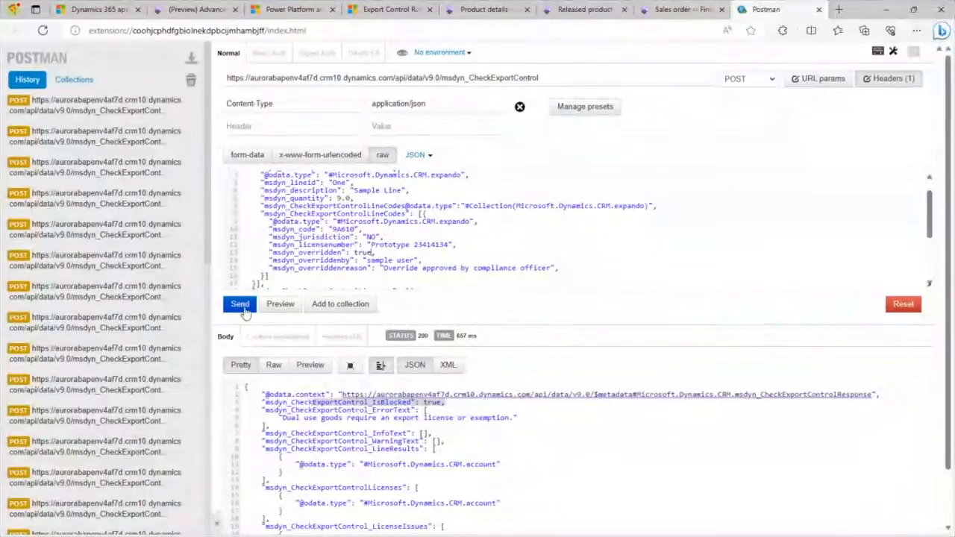
pyautogui.click(240, 304)
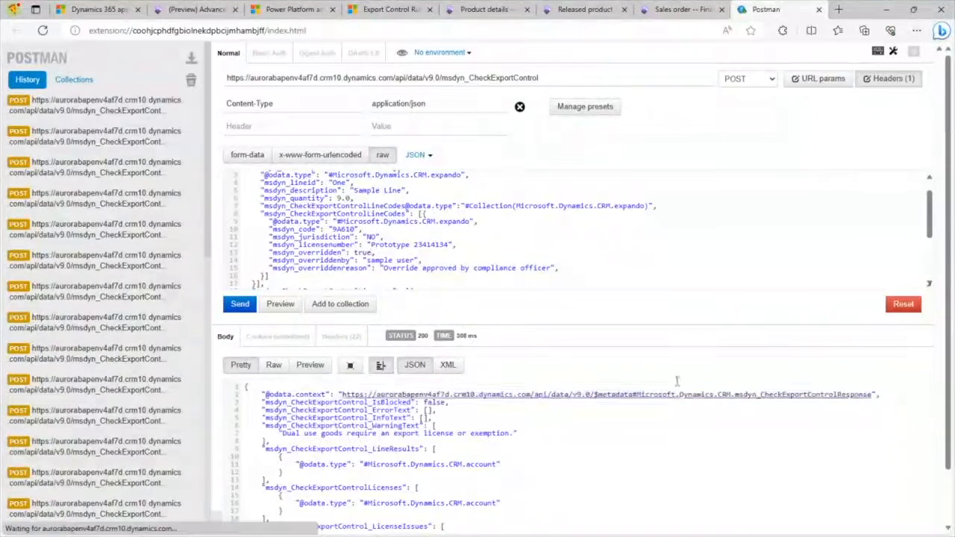